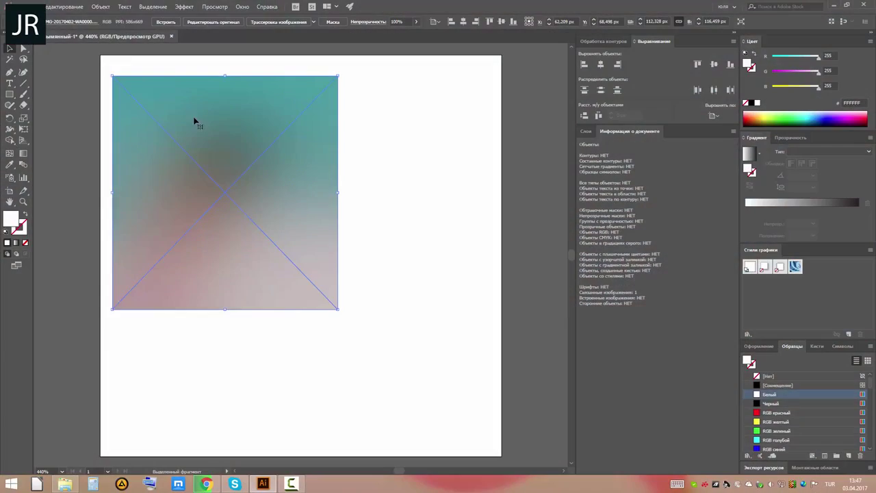
- Rasterize the blurred gradient square at high resolution
click(101, 6)
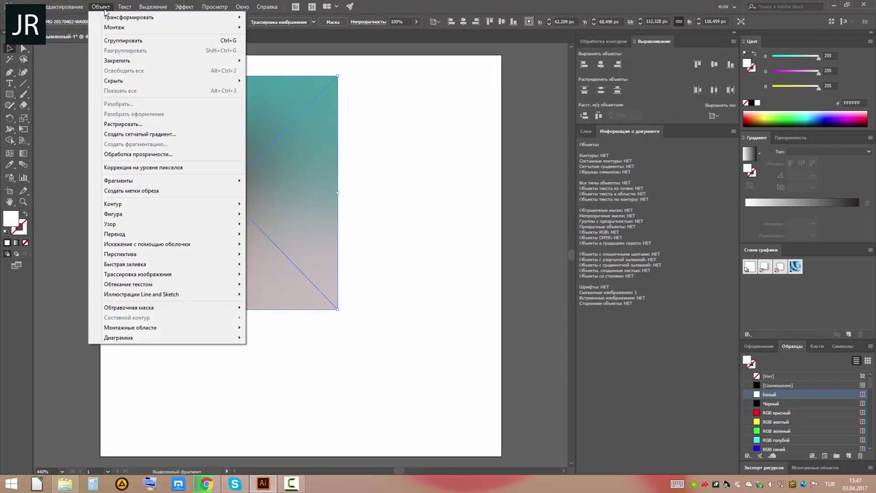
click(136, 126)
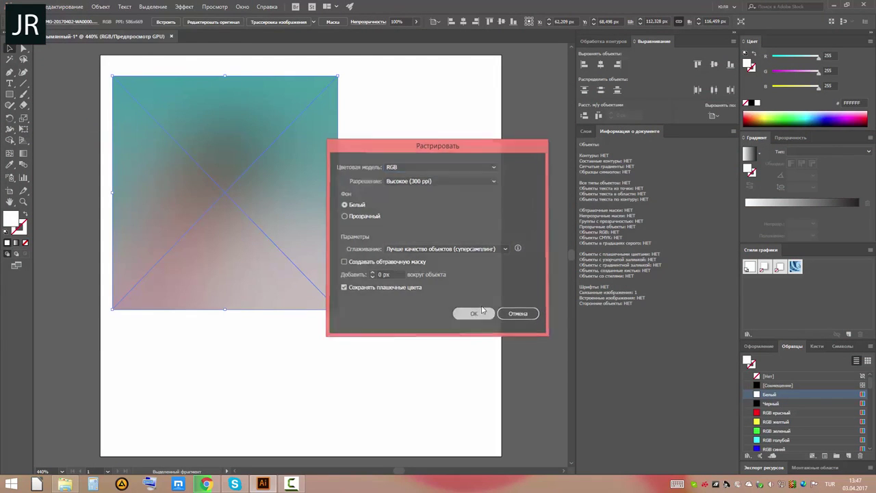
click(474, 313)
- Turn the raster into an Object Mosaic of 20 by 20 tiles
click(100, 6)
click(116, 146)
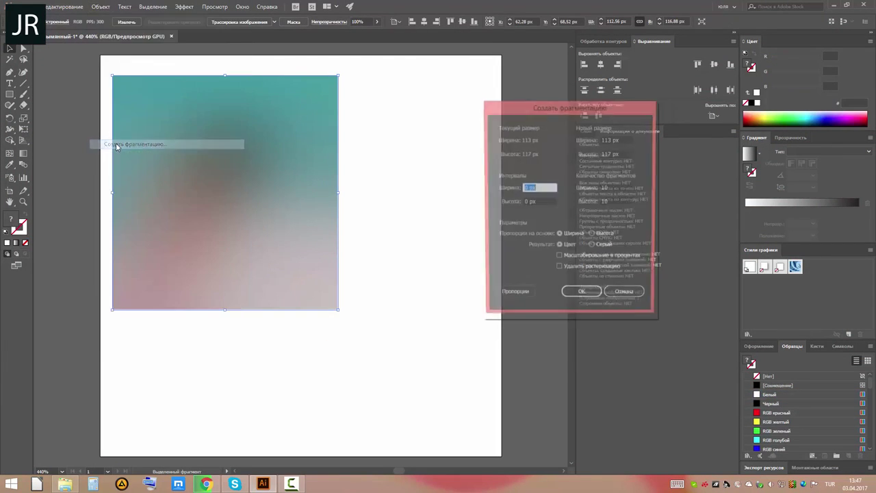
text(20)
click(600, 203)
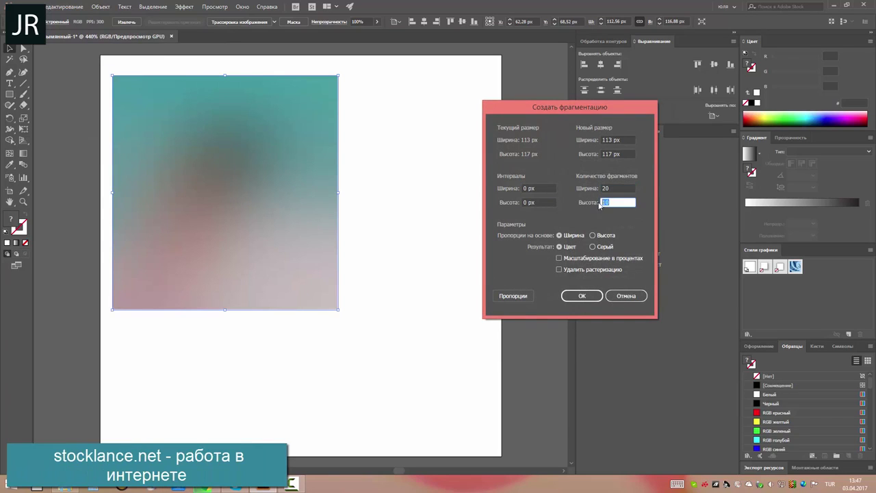
text(20)
click(581, 296)
- Ungroup the mosaic, trim extra tile columns and squeeze it into a narrow vertical strip
right_click(287, 217)
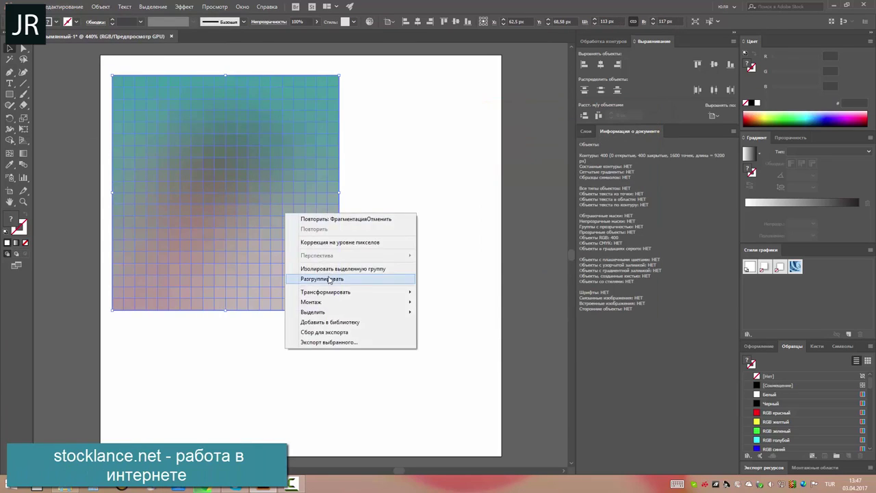
click(331, 280)
click(369, 255)
drag(92, 276, 362, 274)
key(ctrl+z)
mouse_move(334, 180)
mouse_down()
mouse_move(154, 190)
mouse_move(231, 225)
mouse_up()
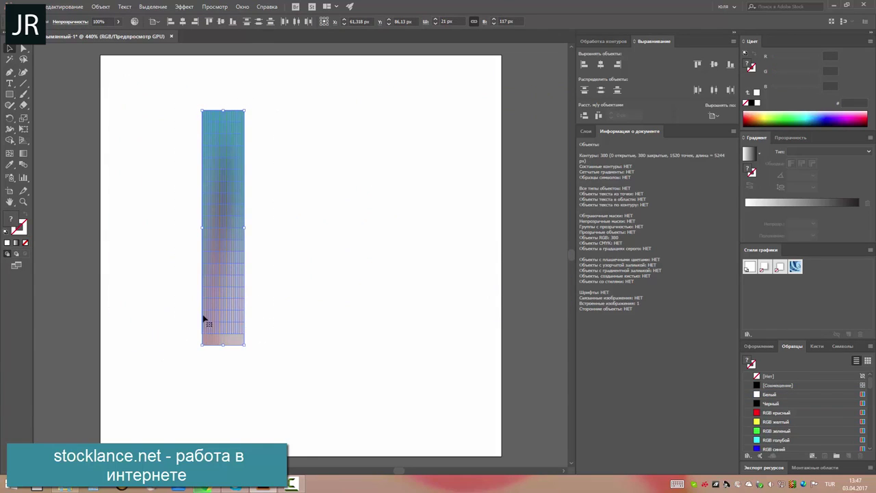
- Select the strip's upper tiles above the bottom pink row and shift them right
drag(203, 319, 253, 308)
key(ctrl+z)
click(291, 305)
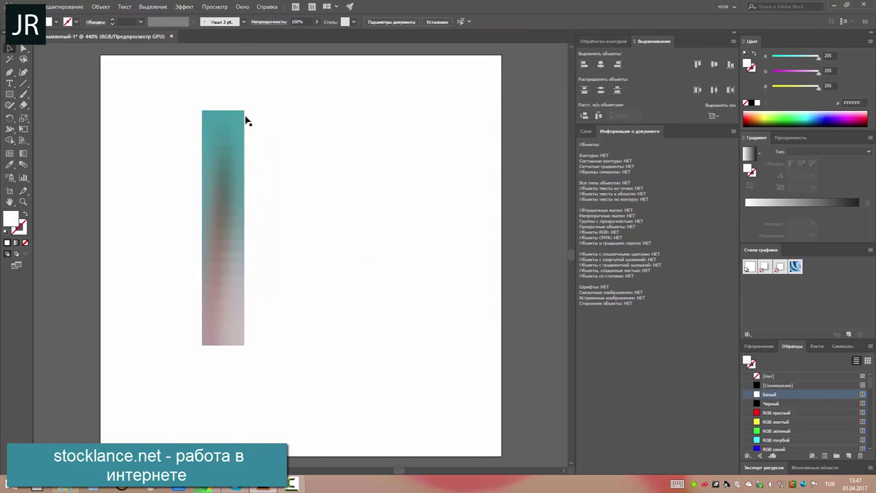
key(ctrl+f)
click(288, 164)
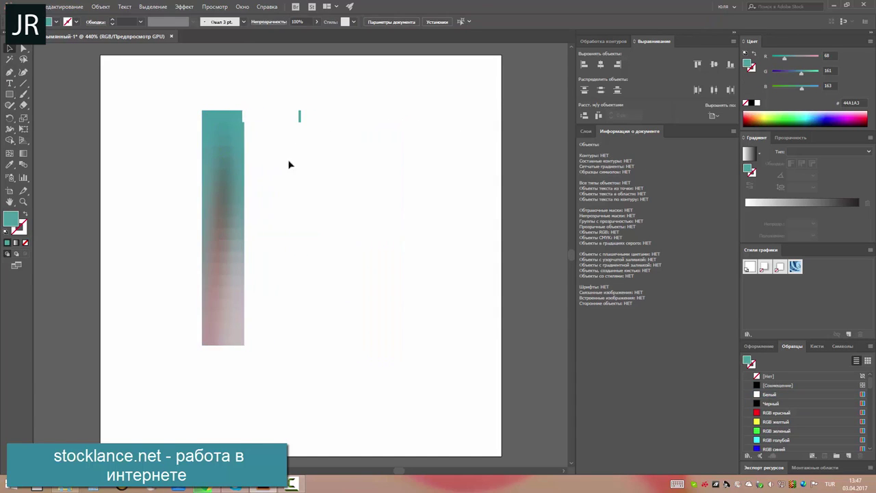
drag(165, 328, 163, 324)
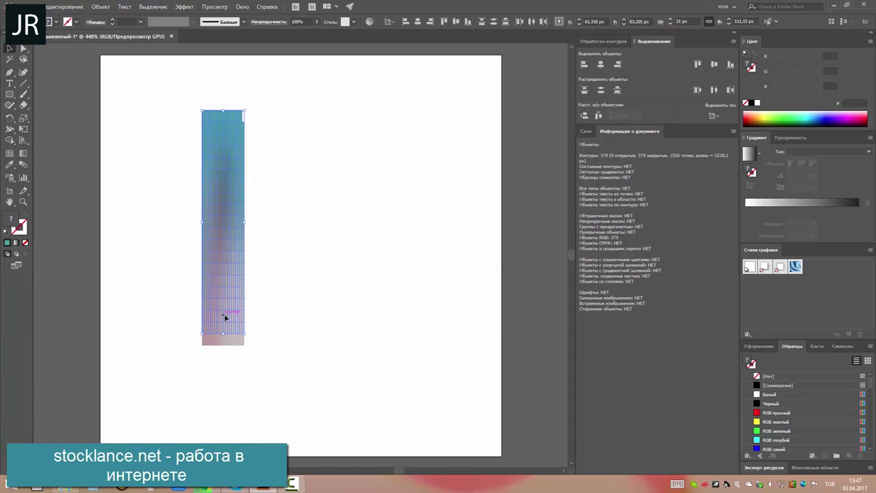
drag(225, 317, 267, 329)
key(ctrl+z)
mouse_move(273, 105)
mouse_down()
mouse_move(181, 330)
mouse_move(285, 316)
mouse_up()
- Reposition the selected vertical strip beside the pink bar
right_click(286, 315)
mouse_move(327, 258)
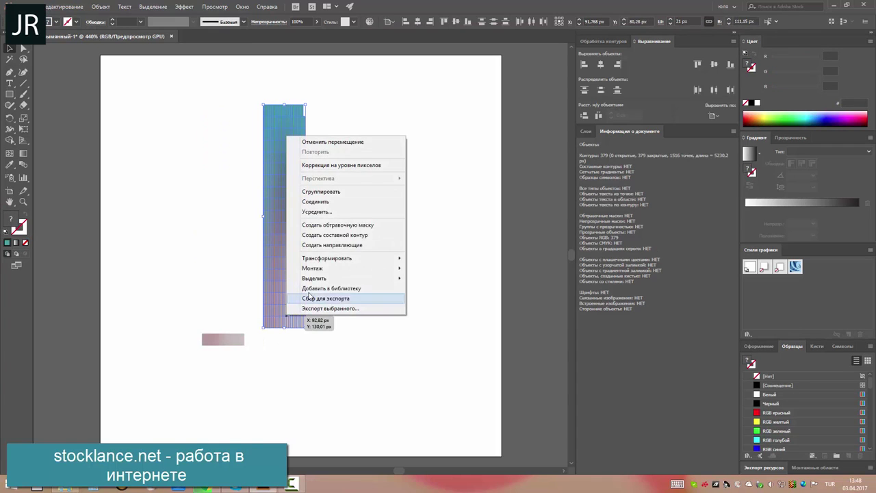
click(438, 271)
click(733, 271)
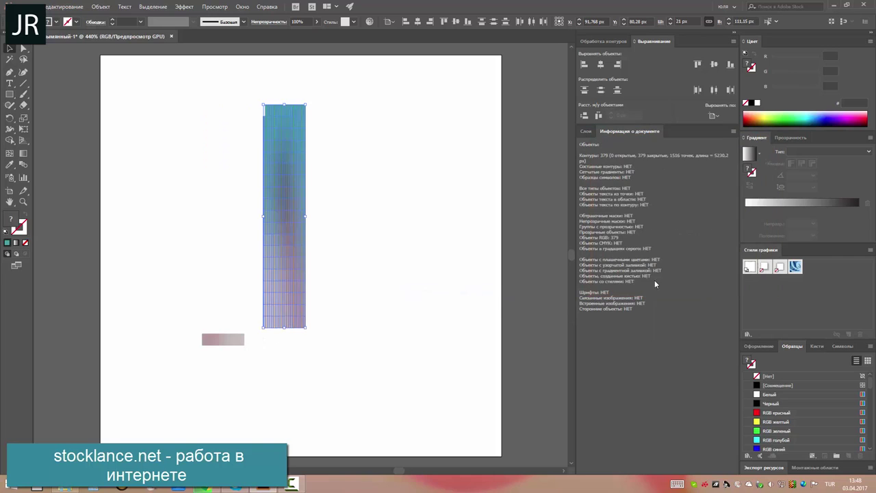
mouse_move(297, 280)
mouse_down()
mouse_move(278, 297)
mouse_move(336, 317)
mouse_up()
click(322, 118)
- Reflect the vertical strip left to right and set it at the bar's end
right_click(336, 322)
click(493, 288)
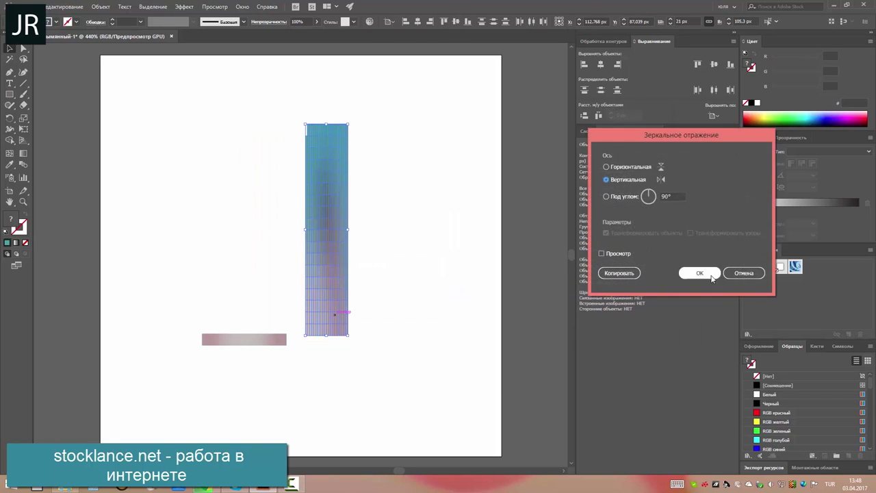
click(711, 276)
drag(346, 215, 319, 235)
click(366, 158)
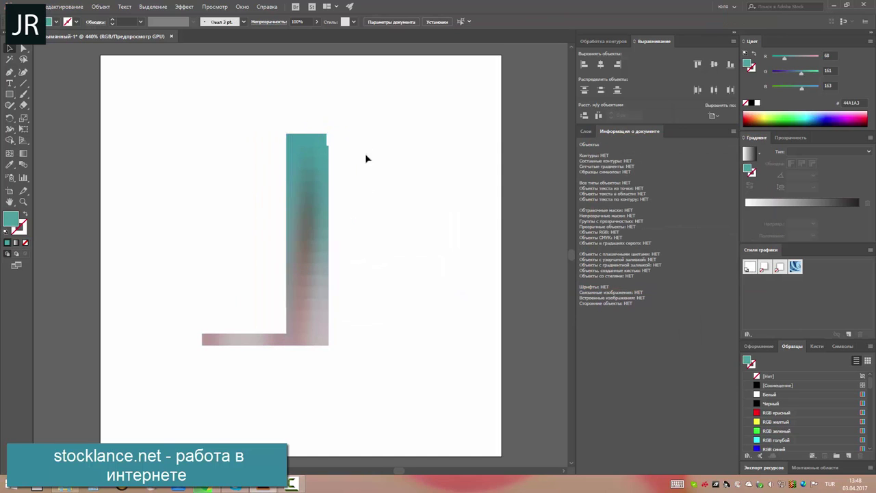
drag(319, 317, 361, 317)
- Reflect the strip twice more and lower it to meet the bar's end
right_click(361, 317)
click(556, 292)
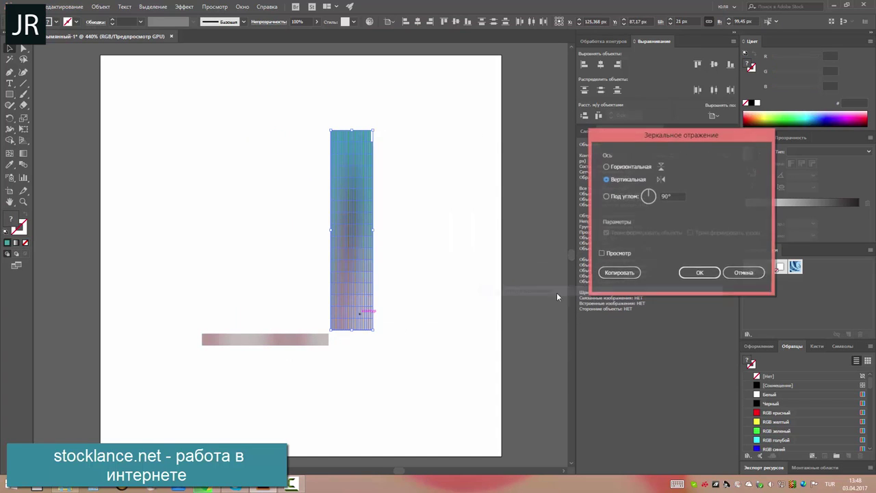
click(715, 276)
right_click(368, 253)
click(547, 365)
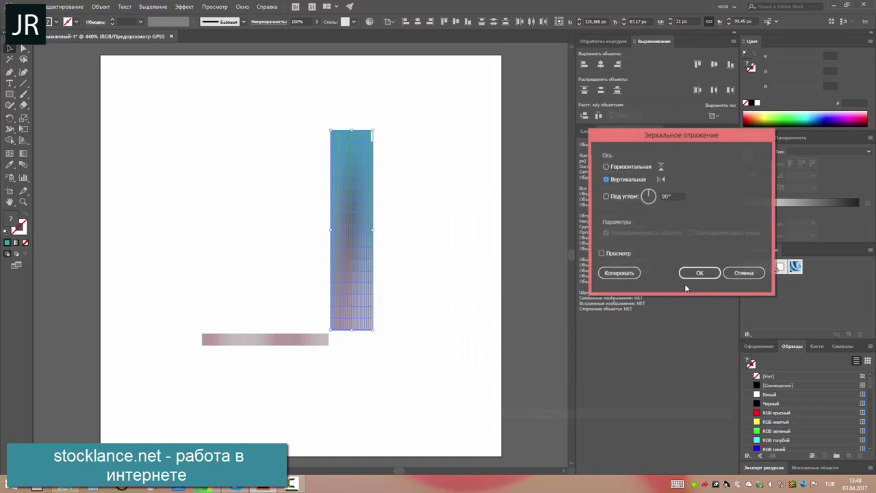
click(686, 277)
mouse_move(345, 301)
mouse_down()
mouse_move(343, 317)
mouse_move(448, 320)
mouse_up()
click(409, 309)
- Mirror the moved strip again twice and drop it onto the bar's end
right_click(410, 324)
click(582, 294)
click(450, 262)
right_click(449, 304)
click(596, 286)
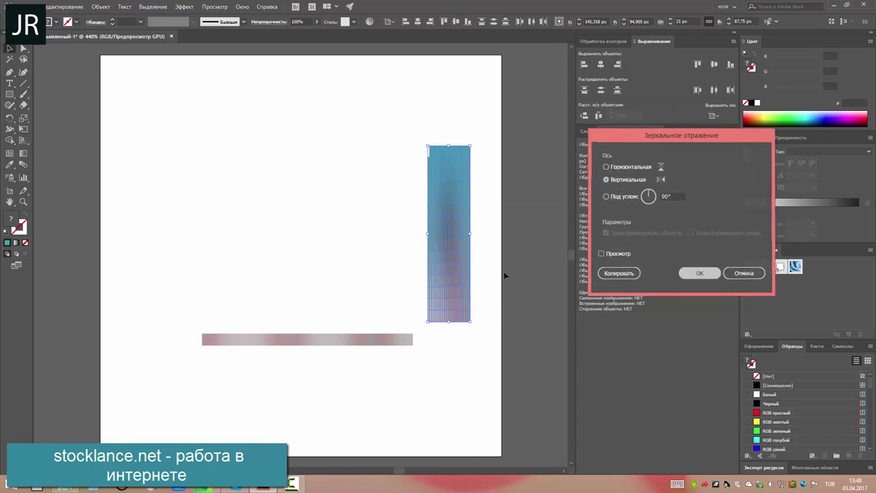
key(Return)
drag(455, 280, 440, 304)
- Shift the whole L-shaped artwork left and move the vertical strip to its right
drag(485, 159, 173, 395)
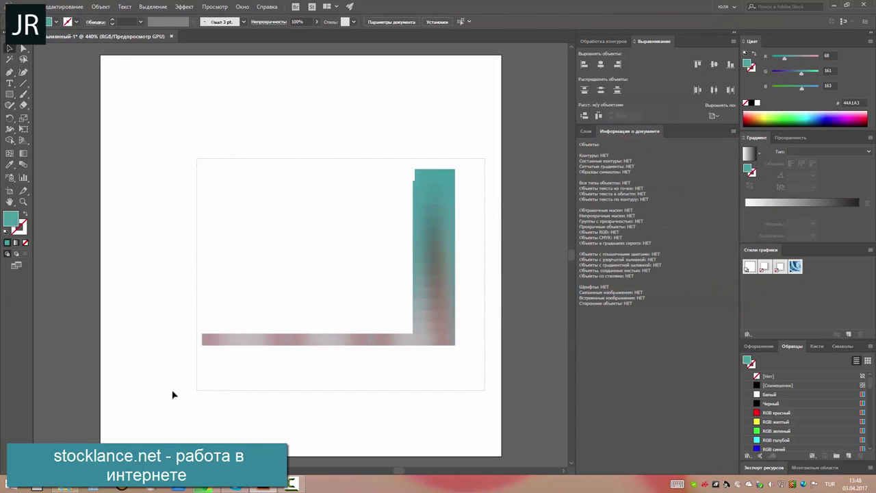
drag(442, 340, 343, 331)
click(393, 180)
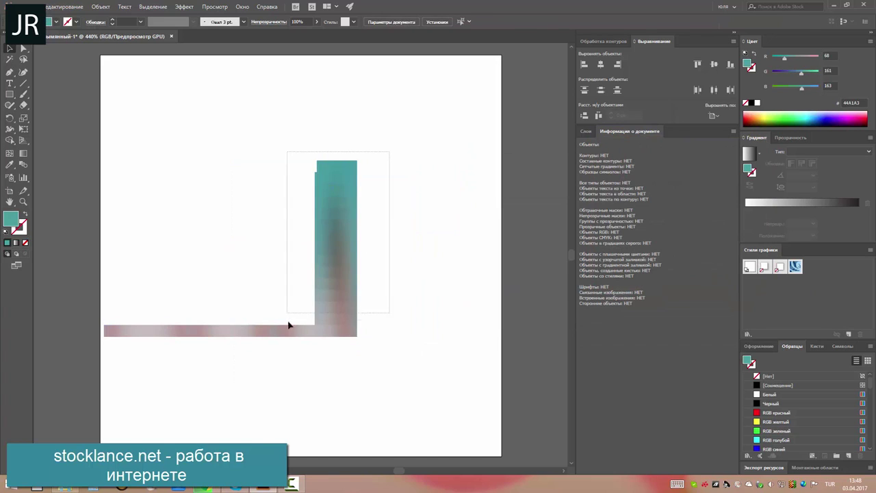
mouse_move(337, 299)
mouse_down()
mouse_move(388, 303)
mouse_move(368, 320)
mouse_up()
right_click(387, 303)
click(535, 285)
- Finish the strip reflection and zoom in on the L-shape's corner
key(Return)
key(z)
click(267, 400)
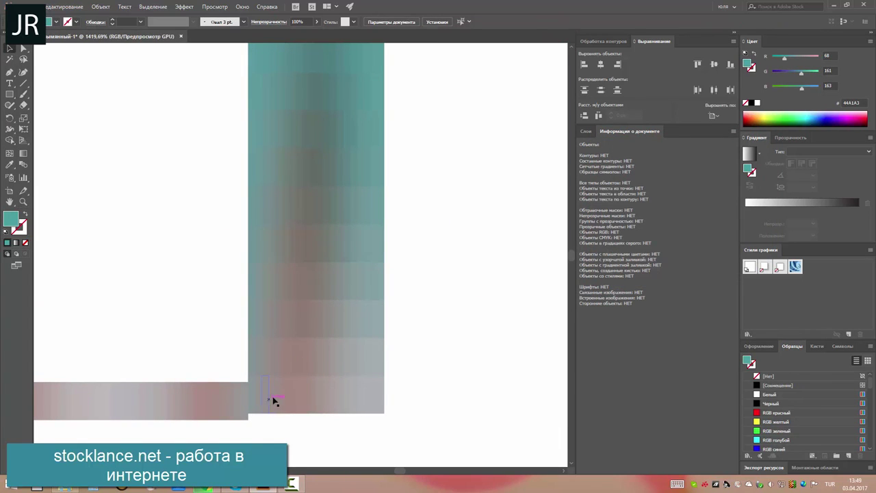
key(ctrl+minus)
key(ctrl+minus)
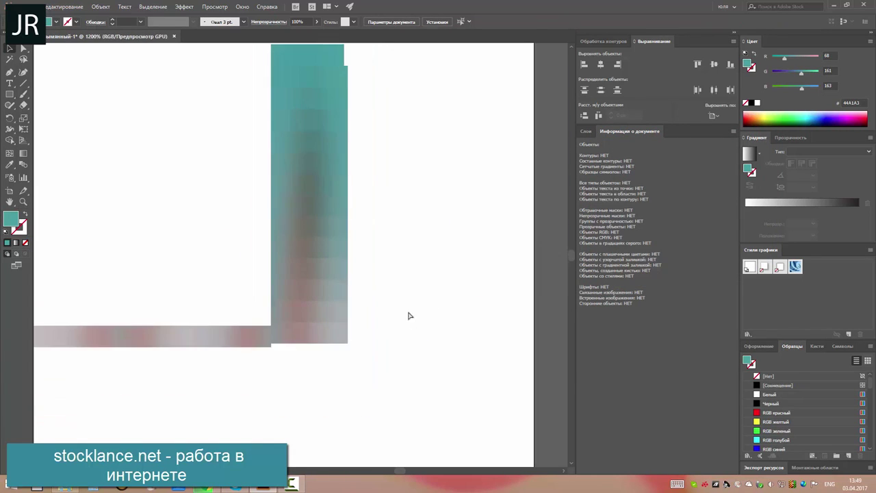
drag(290, 388, 286, 393)
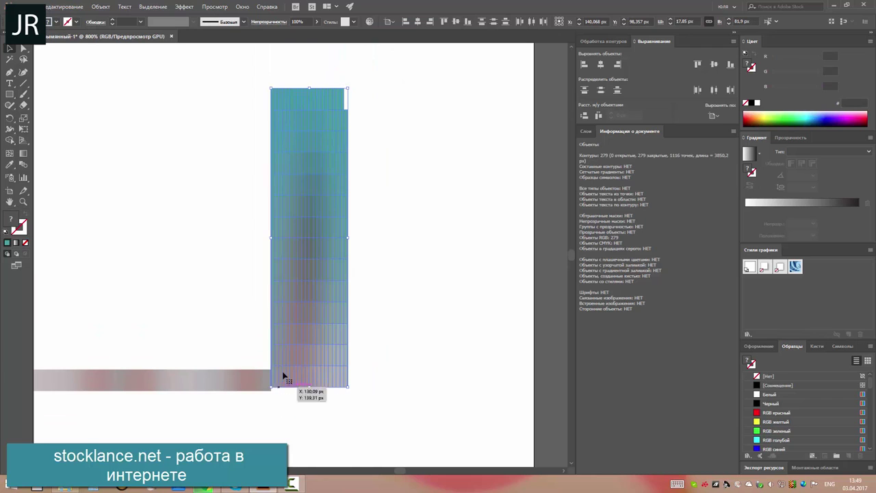
click(400, 301)
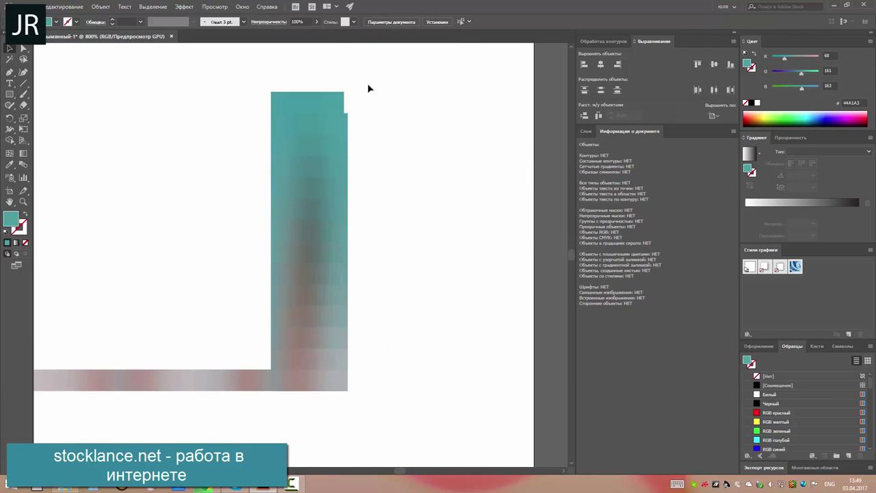
- Reflect the vertical strip again with Transform > Reflect
drag(274, 396, 274, 397)
right_click(273, 397)
key(Escape)
right_click(322, 284)
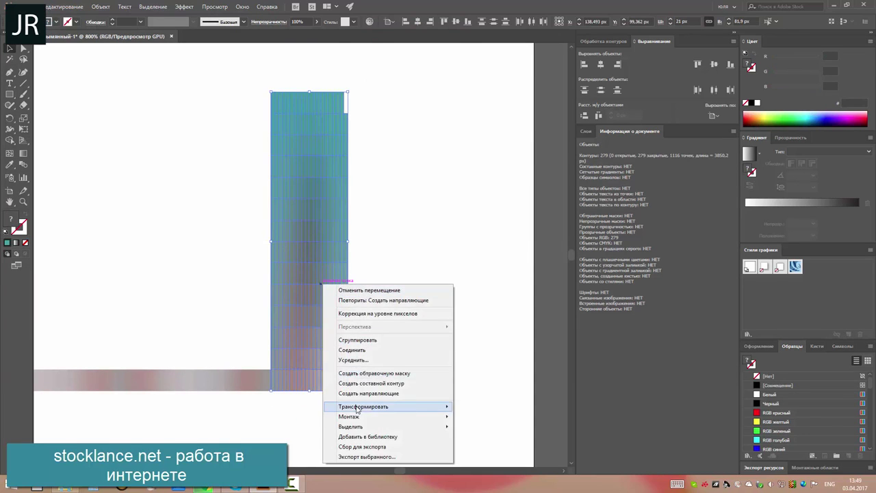
click(484, 438)
click(685, 270)
click(374, 101)
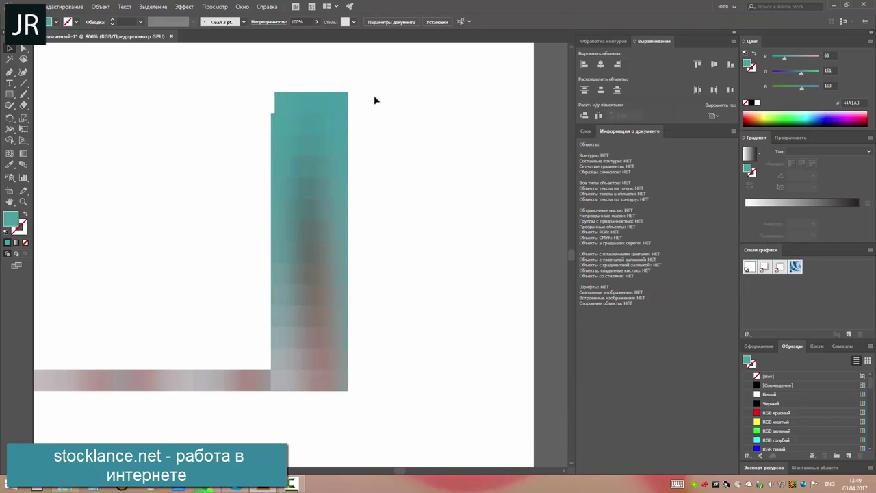
- Move the strip over to join the bar's right end
click(263, 367)
click(390, 119)
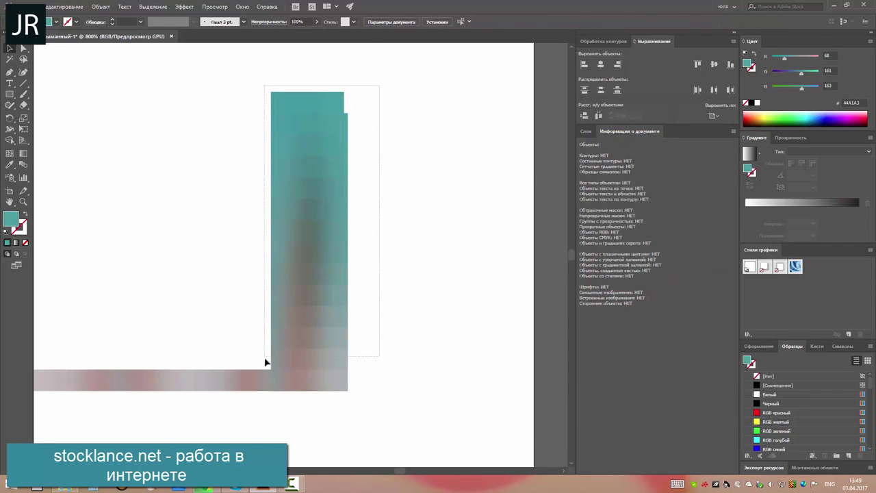
drag(267, 362, 344, 382)
click(454, 367)
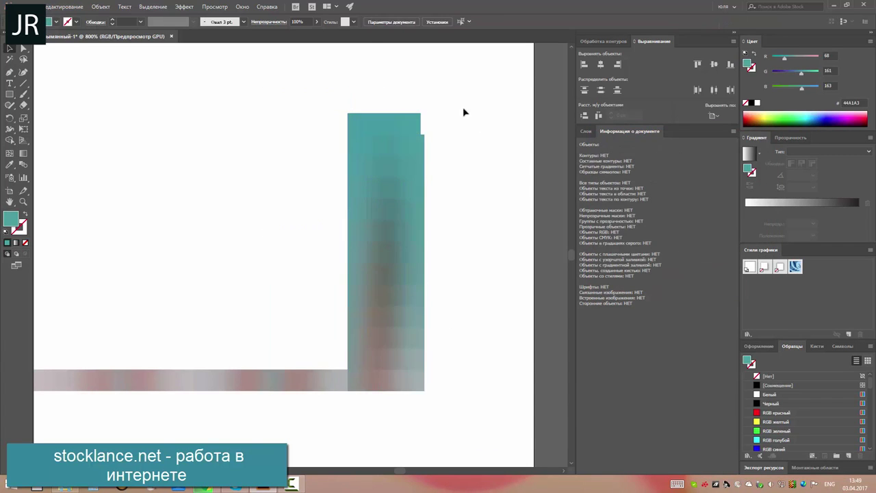
- Mirror the teal strip once more and zoom out to the whole artboard
click(362, 337)
right_click(362, 337)
click(547, 315)
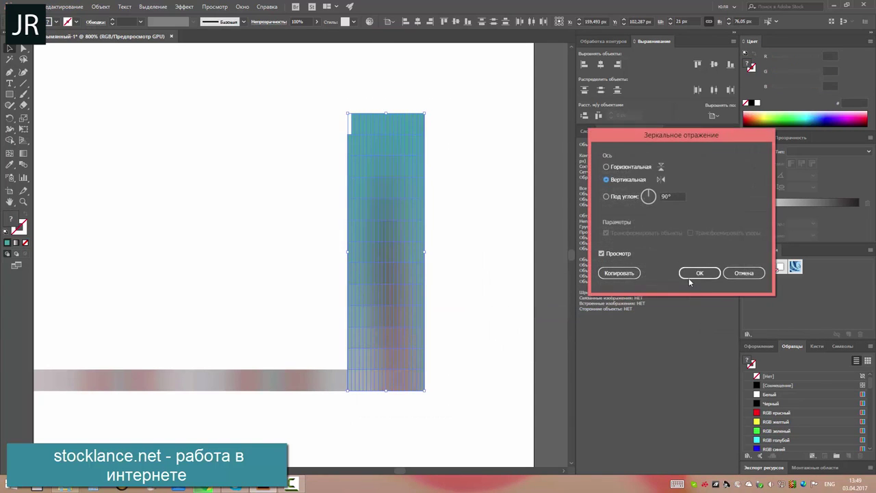
click(695, 271)
click(480, 326)
key(ctrl+minus)
key(ctrl+minus)
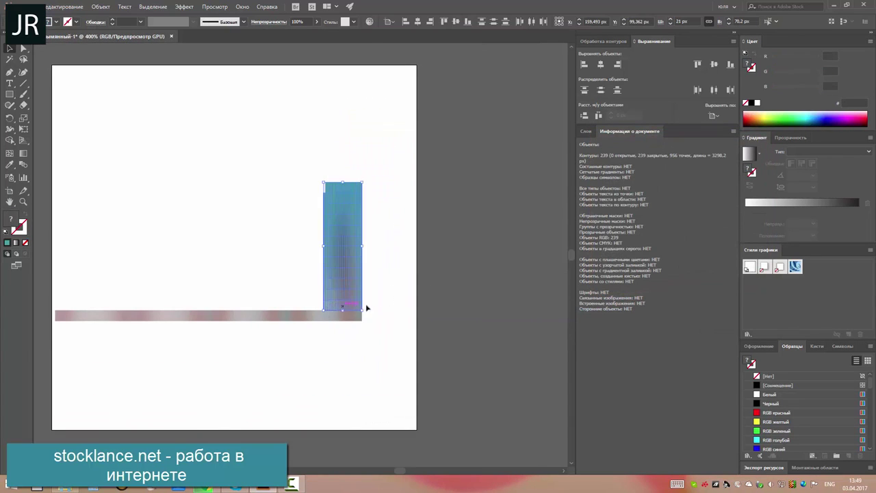
- Reflect the teal strip and move it past the bar's right end
drag(343, 306, 382, 317)
click(427, 243)
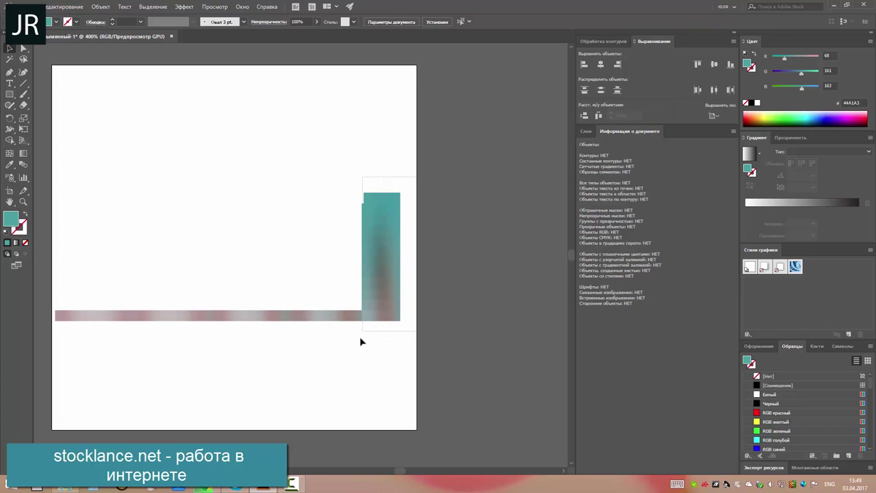
click(381, 299)
right_click(381, 299)
click(522, 385)
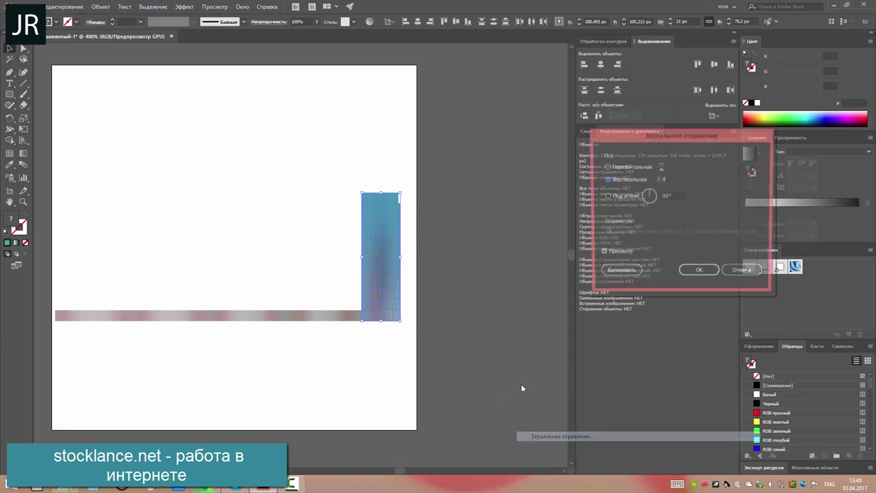
key(Return)
drag(373, 297, 415, 307)
- Make a mirrored copy of the strip and place it to the right
click(461, 303)
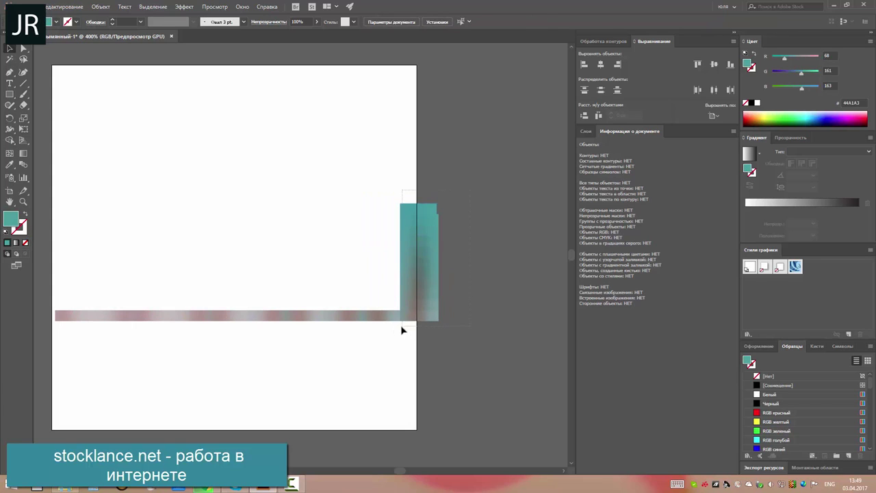
right_click(413, 299)
click(586, 274)
key(Return)
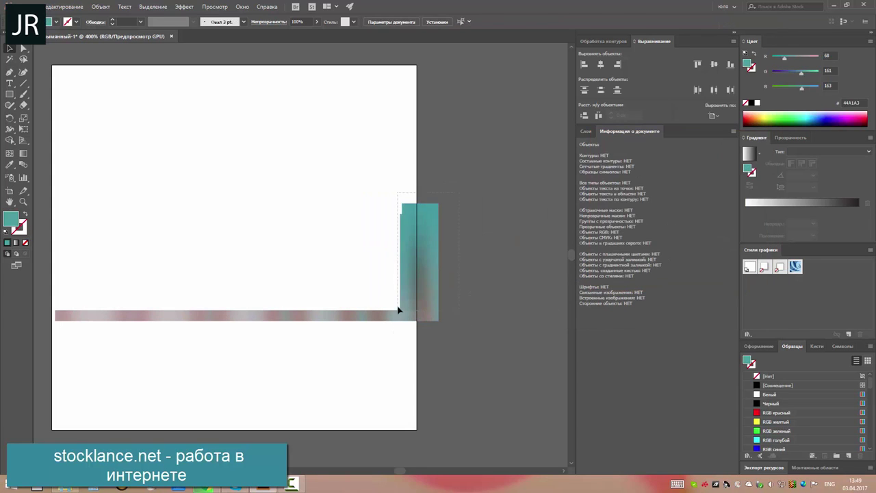
drag(418, 295, 458, 296)
click(497, 202)
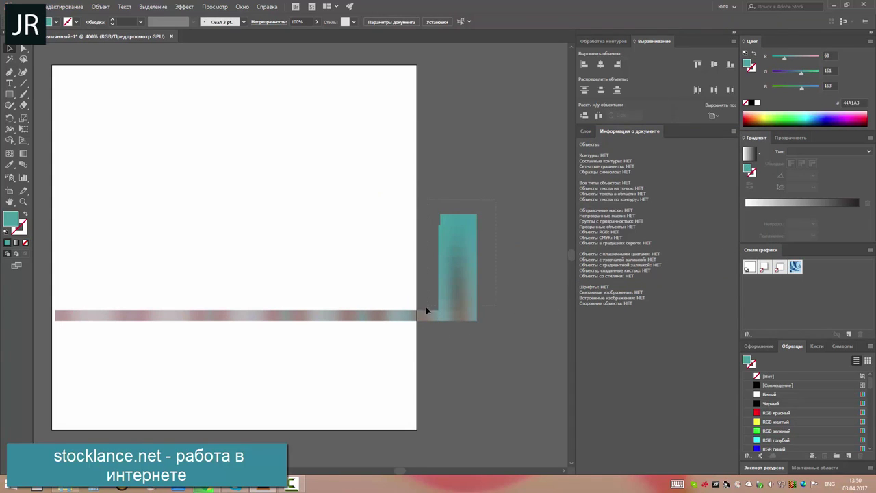
- Mirror the next strip across the vertical axis and push it further right
right_click(455, 301)
click(616, 274)
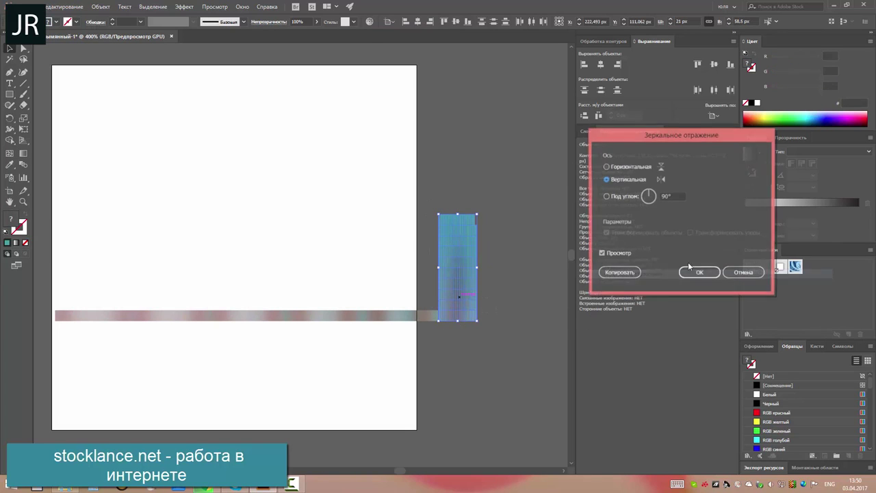
key(Return)
click(512, 233)
drag(436, 310, 474, 309)
click(544, 238)
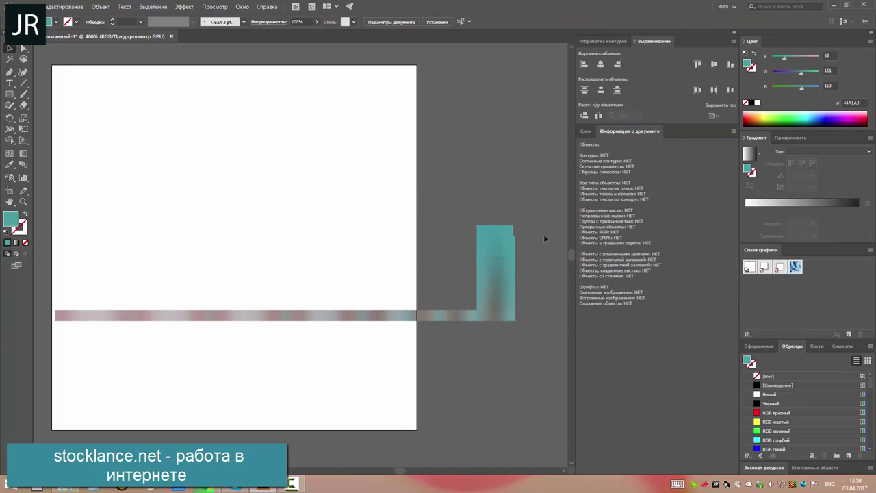
- Mirror the teal strip again and set it at the end of the bar
right_click(488, 278)
click(661, 432)
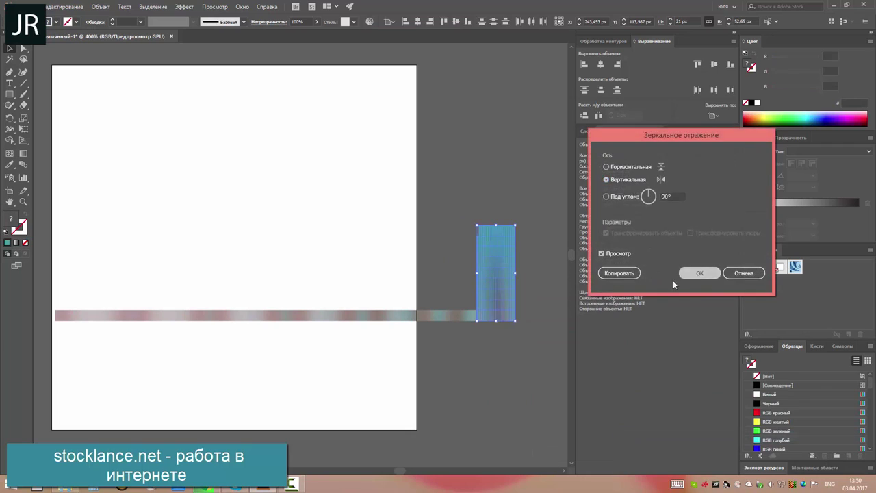
click(693, 274)
click(529, 205)
click(490, 308)
mouse_move(526, 317)
mouse_down()
mouse_move(522, 308)
mouse_move(523, 316)
mouse_up()
click(535, 359)
scroll(531, 206, right, 2)
- Place the last teal strip along the bar and fit the artboard in view
click(504, 338)
scroll(565, 474, right, 4)
drag(445, 307, 523, 316)
click(477, 308)
key(ctrl+0)
key(ctrl+minus)
key(ctrl+minus)
key(ctrl+minus)
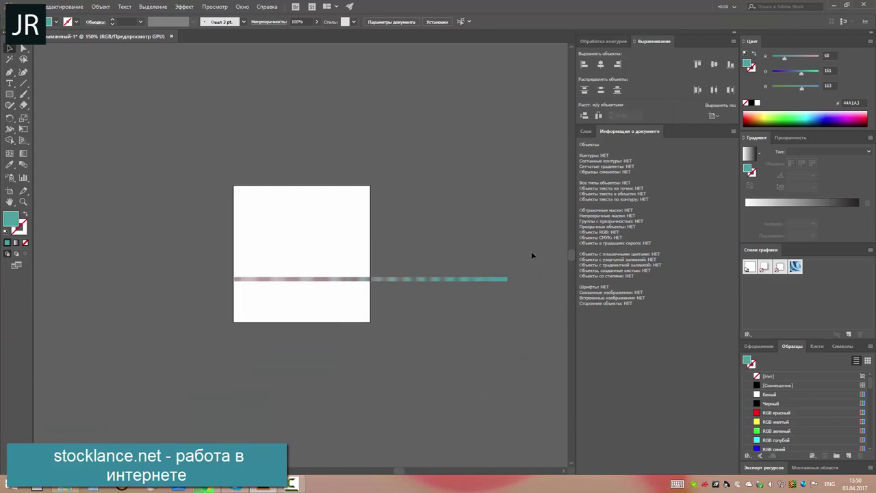
- Stretch the whole striped bar over the artboard and drag a spare copy to top-left
key(ctrl+a)
drag(508, 276, 360, 189)
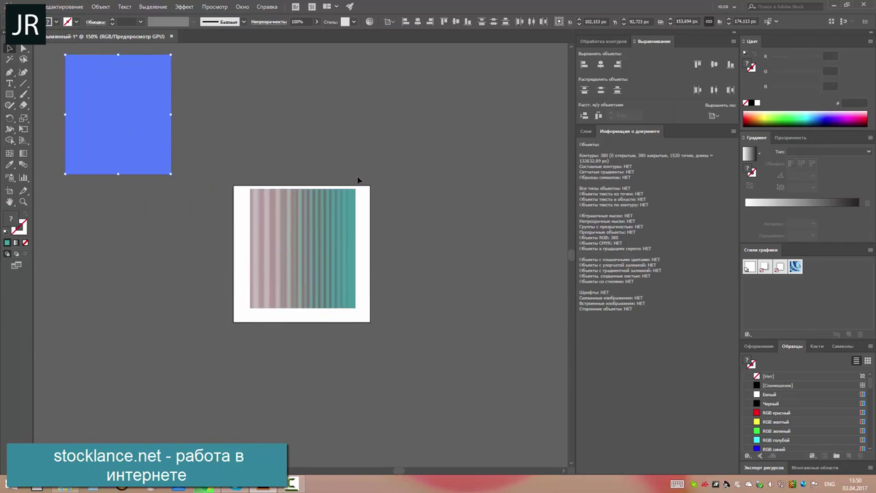
drag(250, 324, 63, 188)
key(ctrl+plus)
key(ctrl+plus)
key(ctrl+plus)
key(ctrl+minus)
key(ctrl+minus)
- Group the stripes of the square and enlarge the group past the artboard
drag(201, 305, 277, 251)
right_click(277, 252)
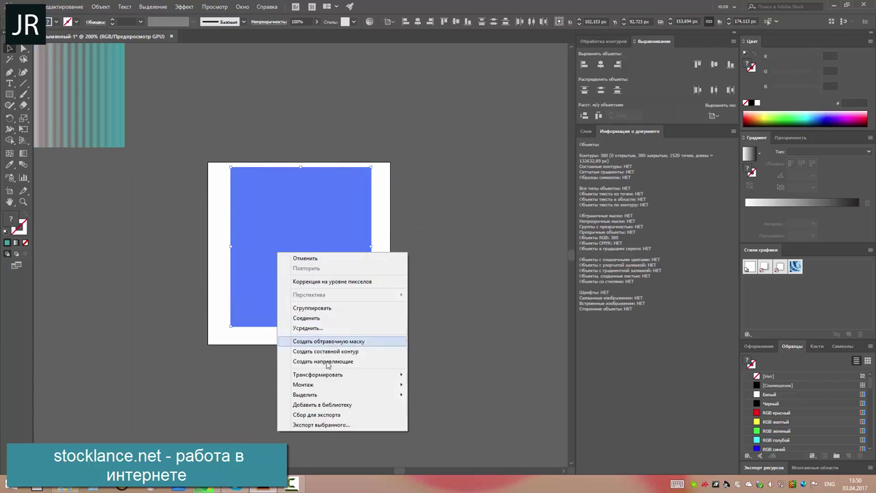
click(370, 315)
drag(371, 327, 417, 377)
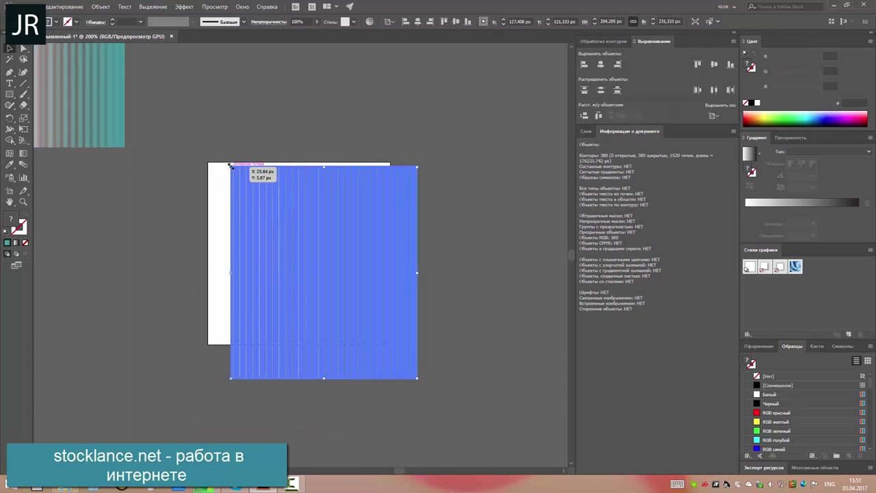
drag(231, 166, 198, 130)
- Apply a vertical Fish warp at about 84% bend with added distortion
click(184, 6)
mouse_move(202, 58)
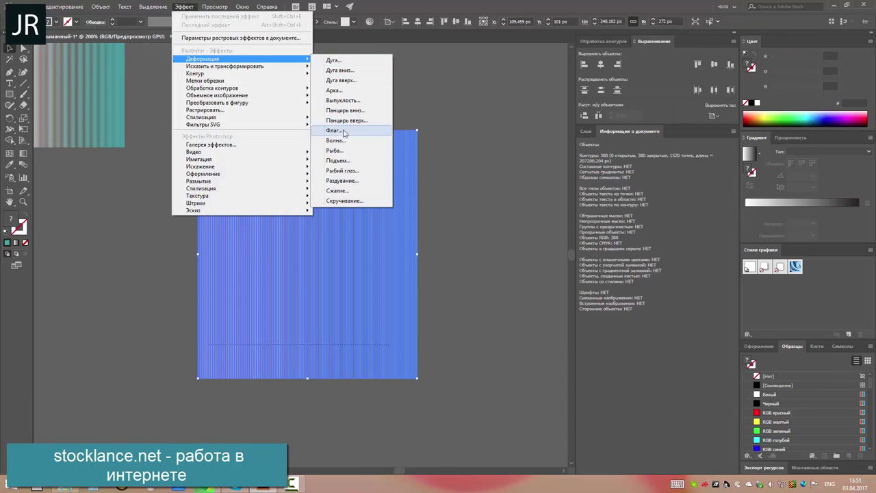
click(342, 151)
drag(629, 136, 644, 136)
click(615, 124)
mouse_move(605, 161)
mouse_down()
mouse_move(586, 162)
mouse_move(635, 162)
mouse_move(606, 162)
mouse_up()
mouse_move(605, 175)
mouse_down()
mouse_move(623, 176)
mouse_move(622, 160)
mouse_move(596, 175)
mouse_up()
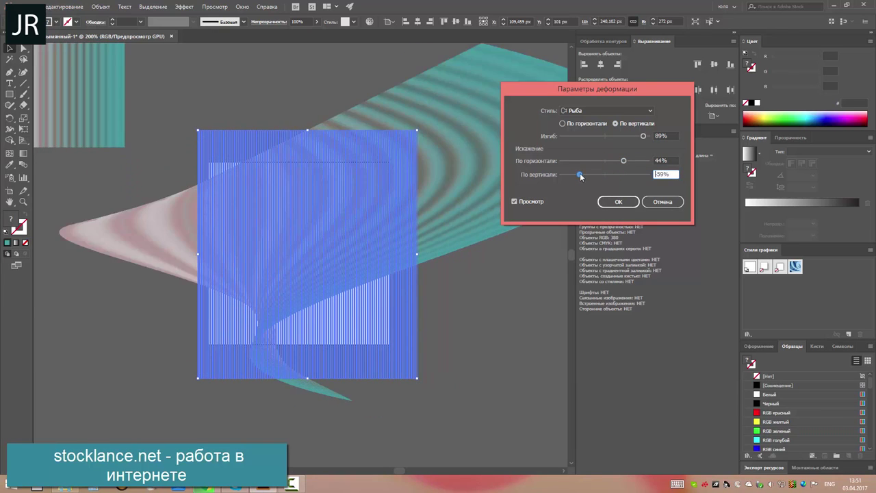
click(616, 202)
click(535, 256)
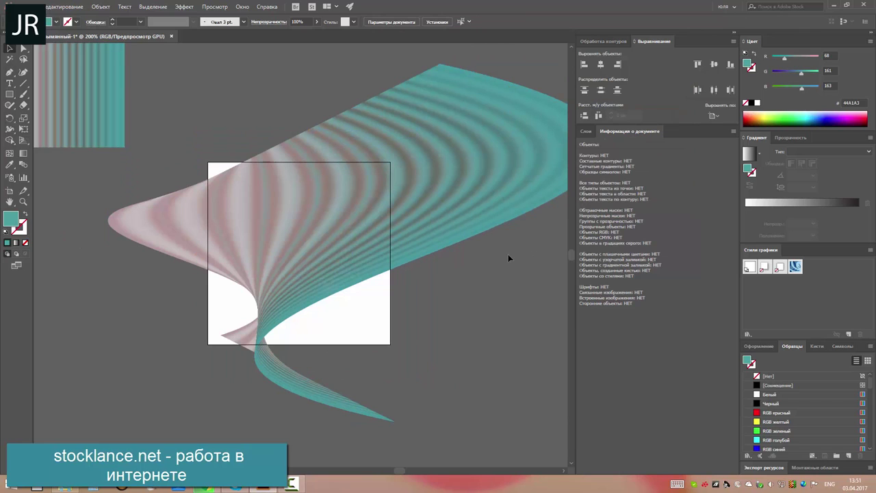
- Revise the Fish warp's horizontal distortion, then expand its appearance into plain shapes
key(ctrl+a)
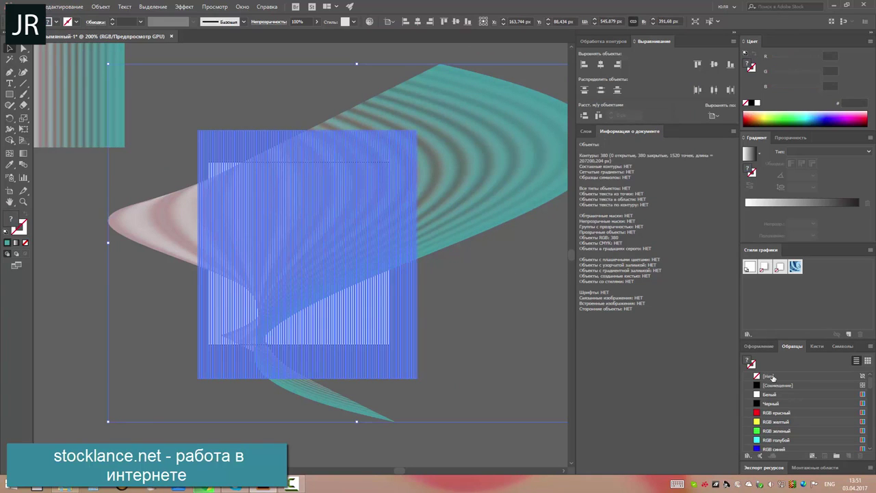
click(760, 346)
click(783, 372)
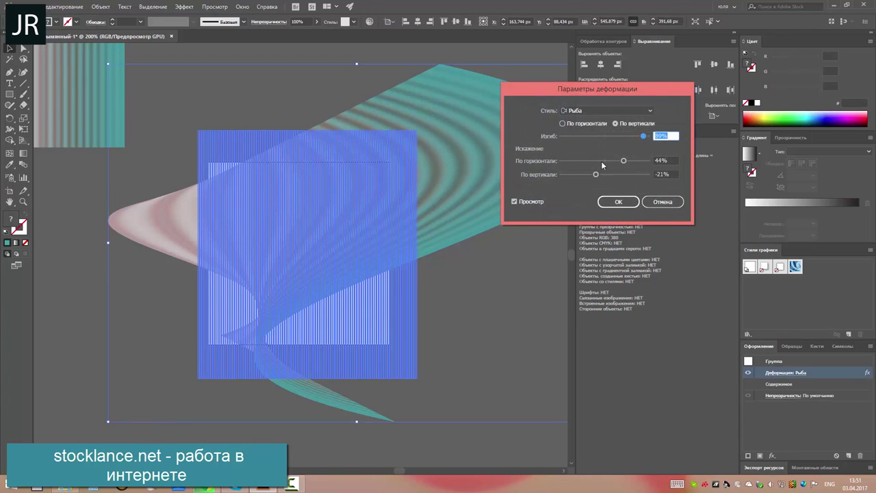
click(620, 161)
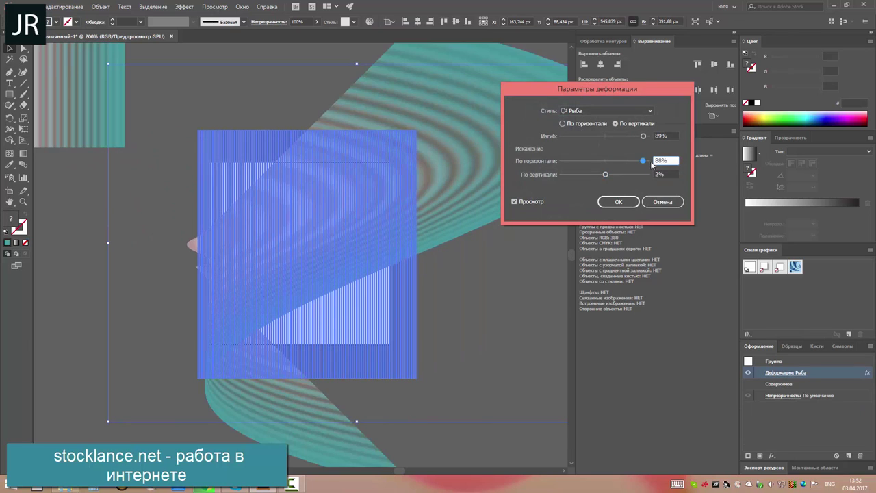
mouse_move(646, 165)
mouse_down()
mouse_move(566, 163)
mouse_move(625, 164)
mouse_move(641, 140)
mouse_up()
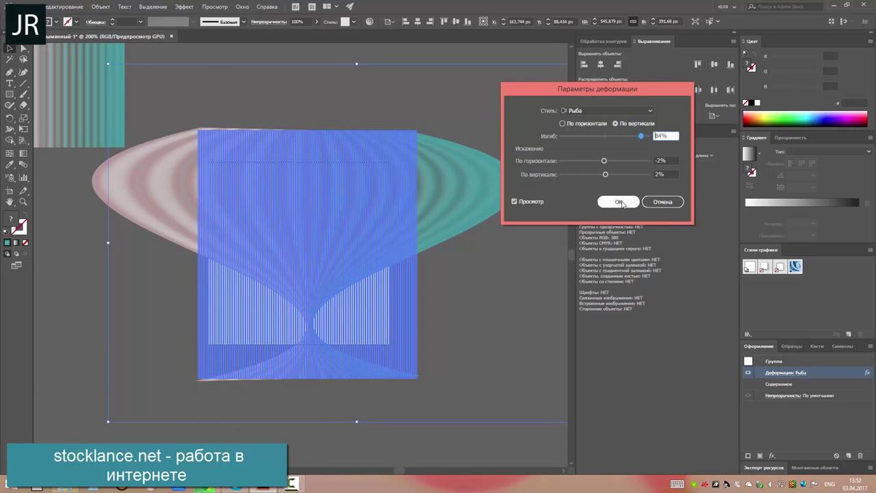
click(619, 202)
click(101, 6)
click(136, 122)
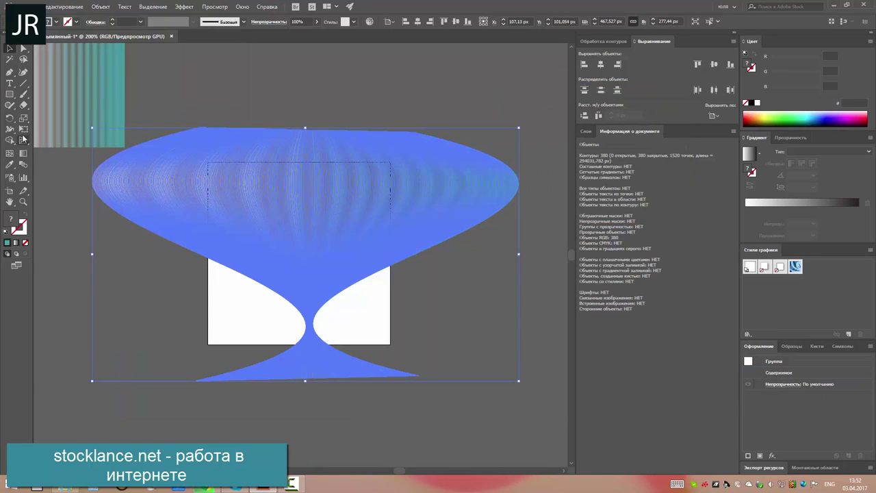
- Narrow the warped stripes to a point and rotate them into a fan shape
click(23, 106)
mouse_move(145, 429)
mouse_down()
mouse_move(449, 336)
mouse_move(449, 317)
mouse_move(438, 331)
mouse_up()
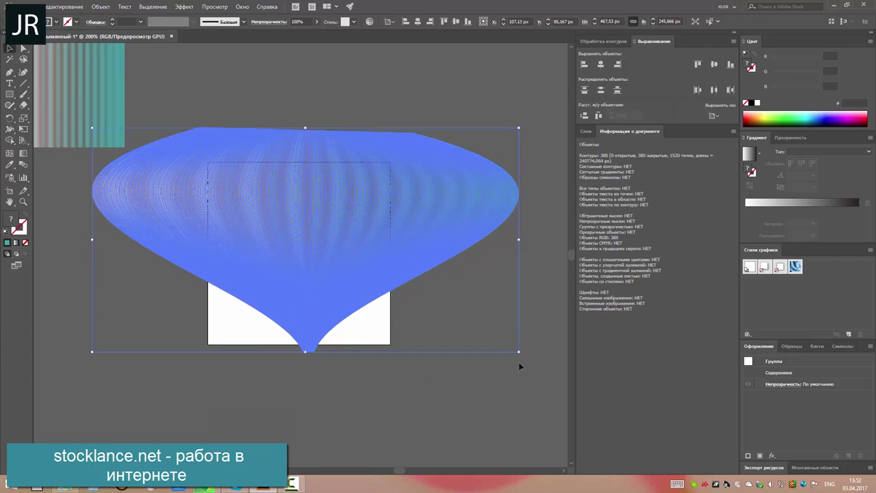
mouse_move(519, 358)
mouse_down()
mouse_move(501, 235)
mouse_move(358, 319)
mouse_move(239, 196)
mouse_move(372, 223)
mouse_up()
click(431, 258)
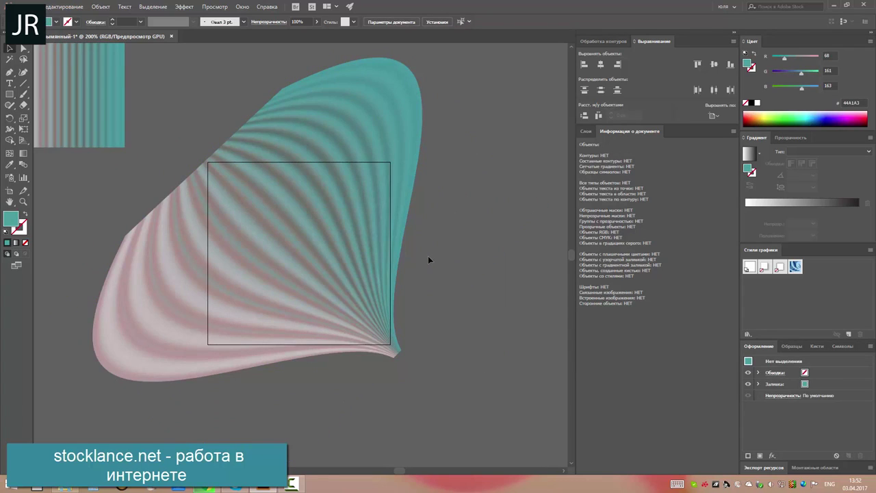
click(421, 209)
click(469, 158)
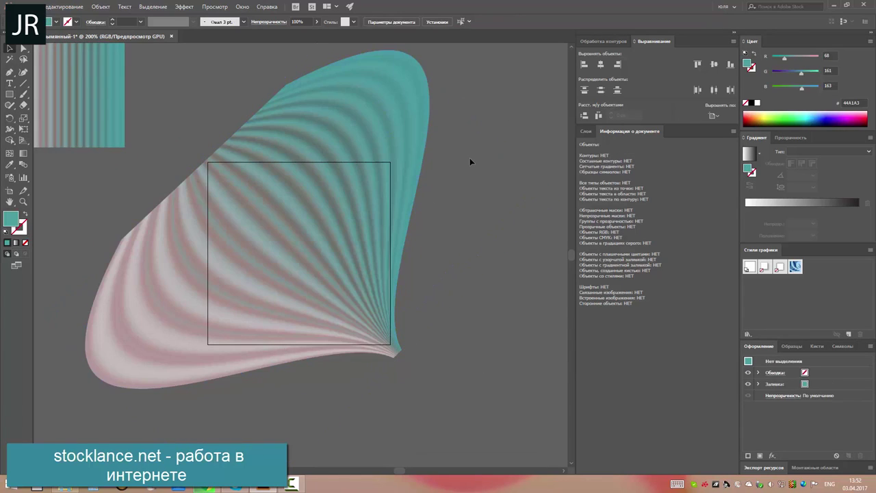
key(ctrl+z)
drag(446, 108, 417, 144)
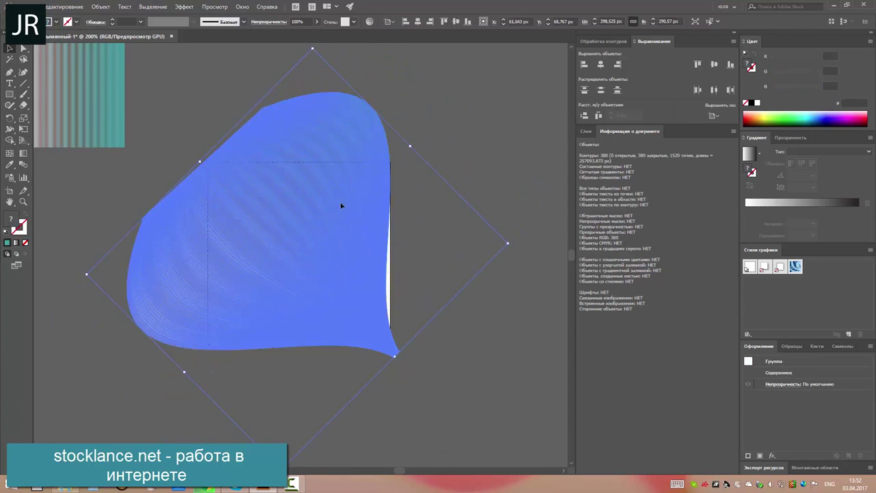
click(430, 224)
click(380, 230)
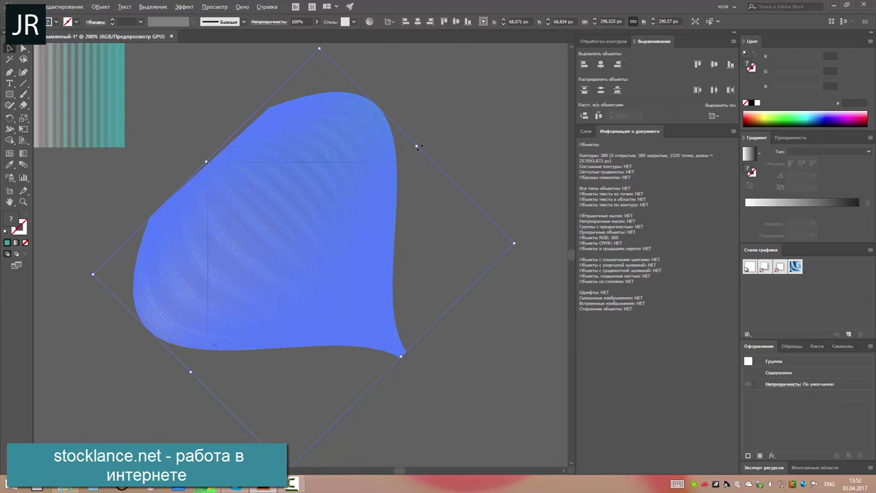
click(424, 191)
- Draw a 200×200 px rectangle aligned horizontally and vertically to the artboard
key(ctrl+z)
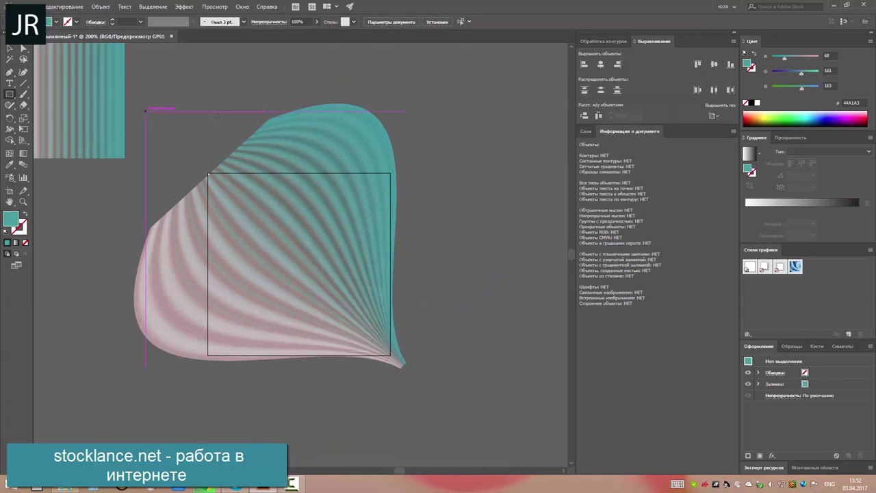
click(217, 117)
key(Return)
text(200)
key(Tab)
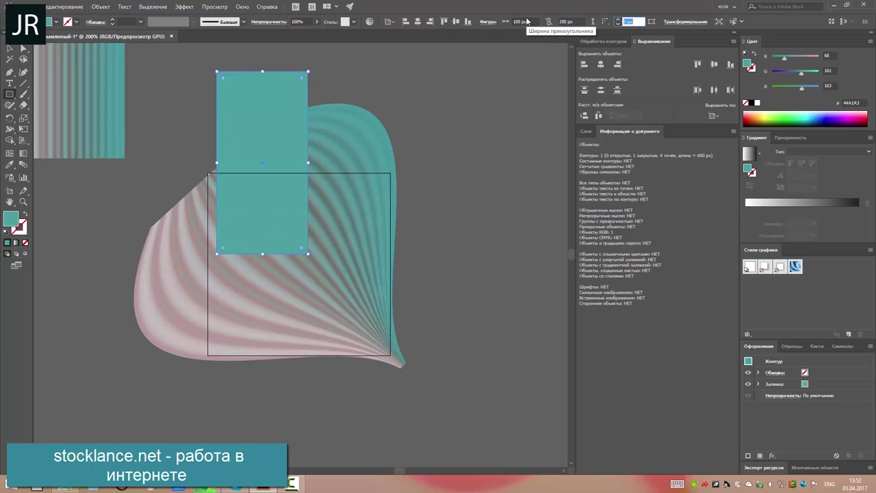
text(200)
key(Tab)
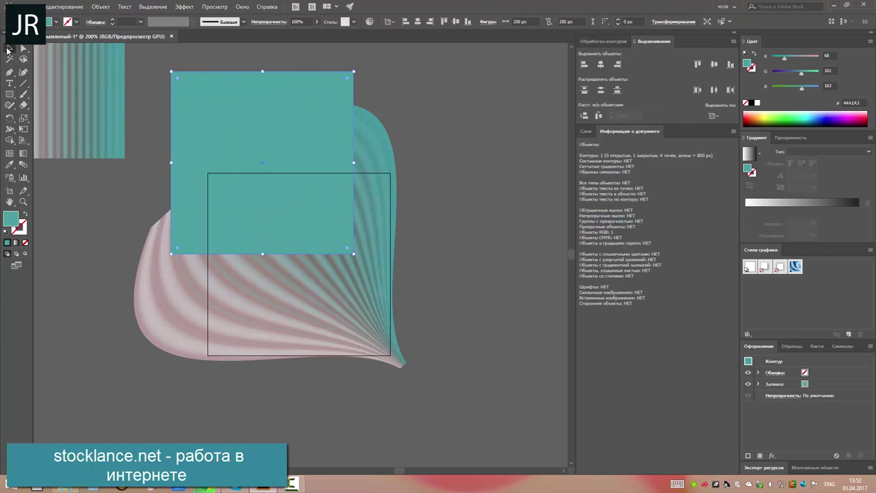
click(417, 21)
click(443, 21)
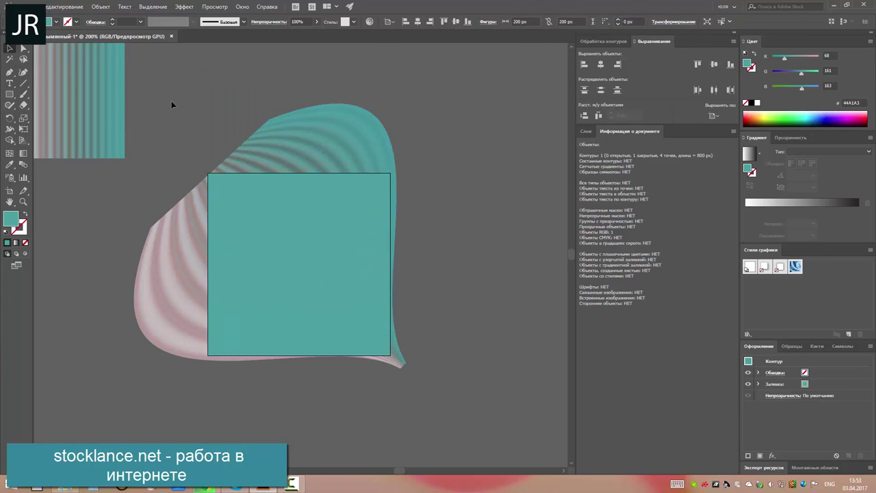
- Clip the fan to the square with Ctrl+7, then zoom out to 150%
key(ctrl+a)
key(ctrl+7)
click(442, 334)
key(ctrl+minus)
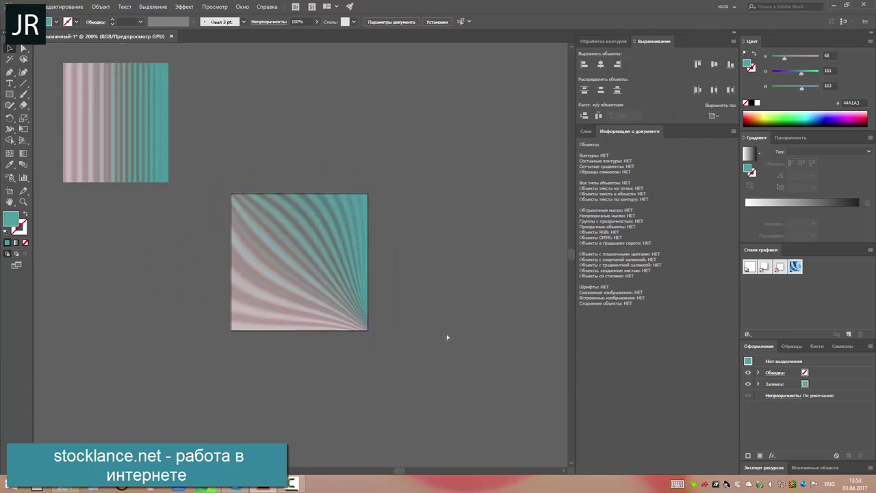
key(ctrl+minus)
- Move the clipped fan square top-right and place a copy of the striped square on the artboard
drag(435, 195, 434, 194)
click(67, 118)
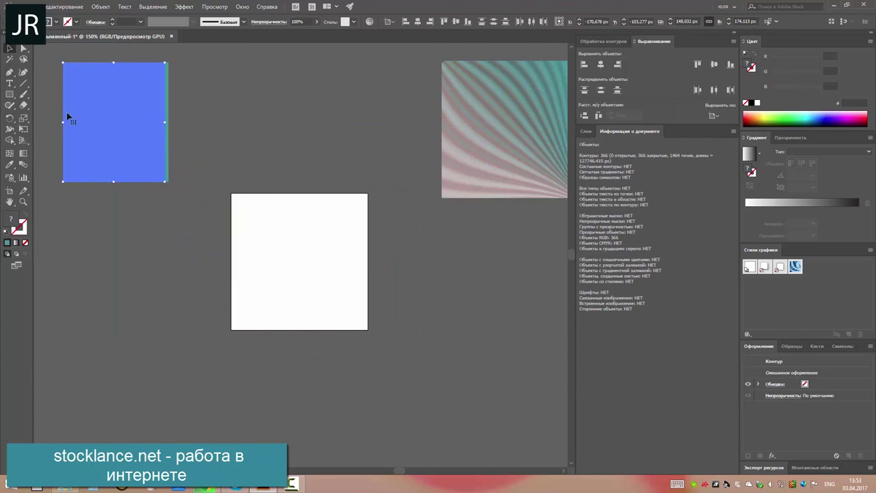
drag(83, 112, 264, 244)
click(391, 272)
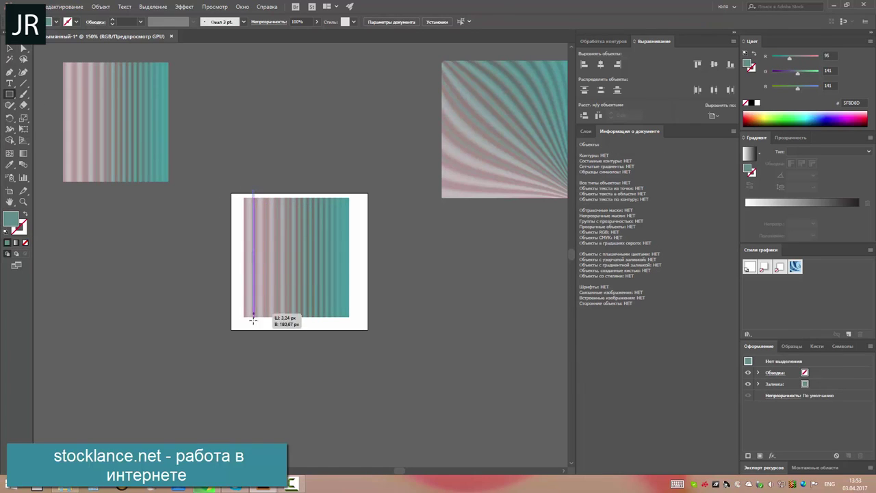
- Draw thin vertical strips and give them a 90° grey gradient in Overlay blend mode
drag(254, 320, 254, 320)
drag(287, 243, 286, 279)
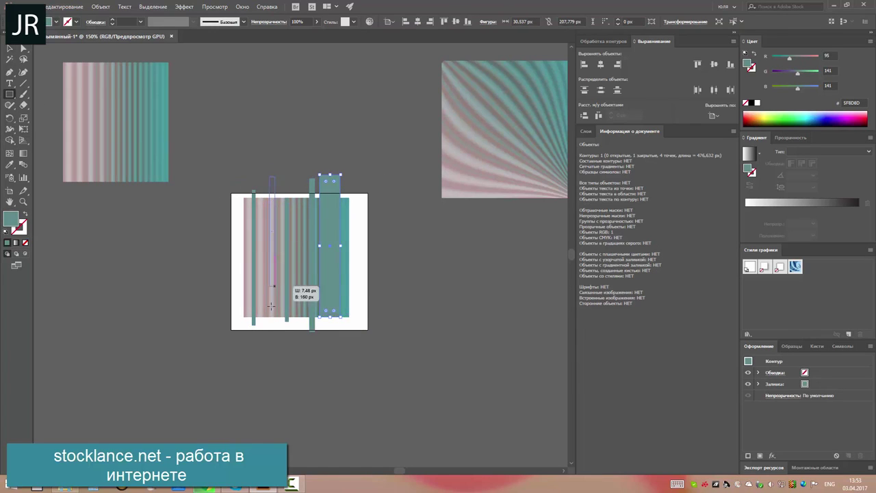
drag(259, 184, 268, 322)
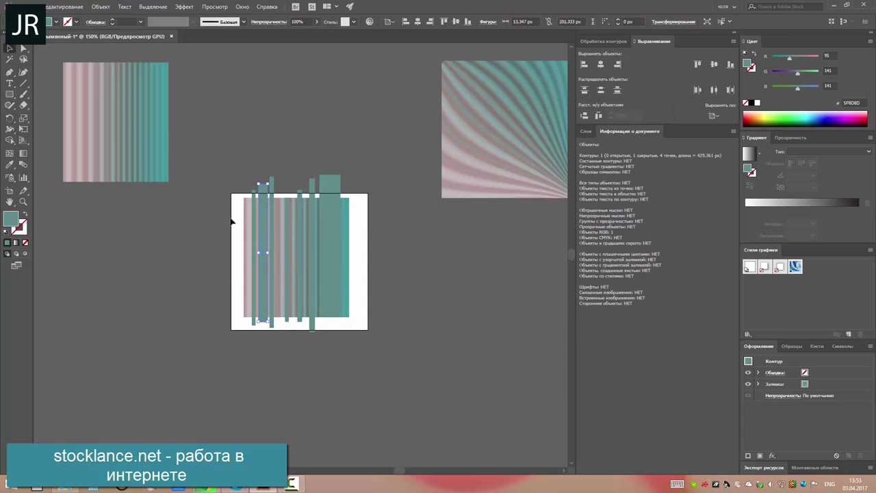
drag(232, 221, 352, 257)
click(749, 154)
click(787, 137)
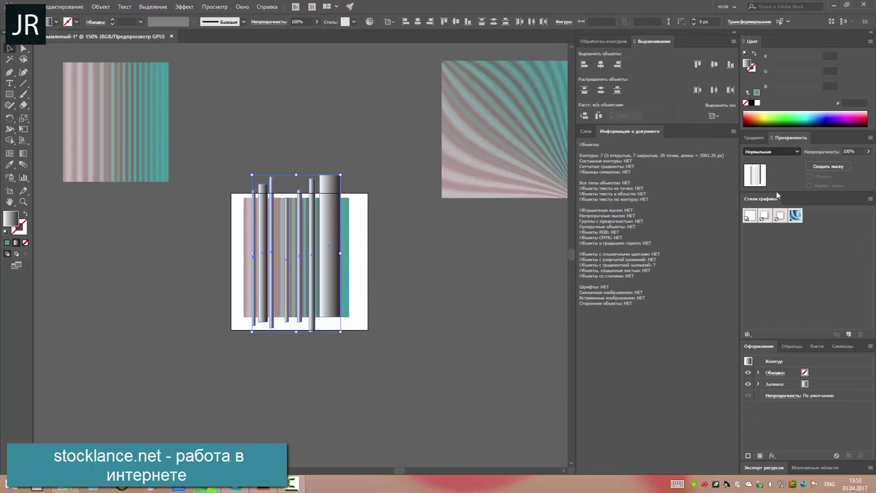
click(772, 151)
click(771, 244)
click(755, 138)
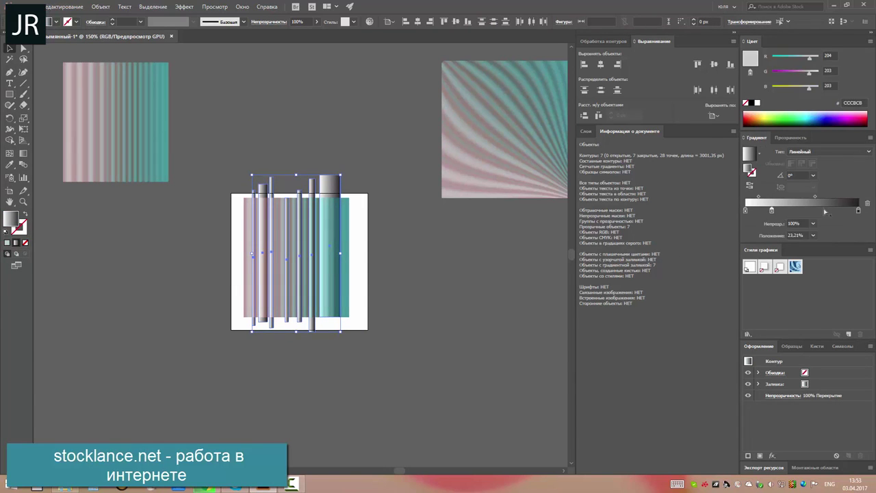
click(813, 175)
click(822, 227)
click(527, 254)
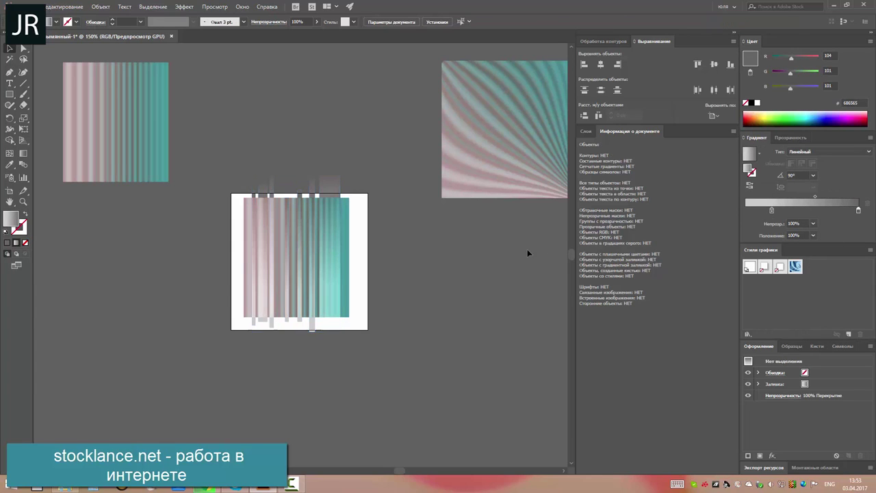
- Set one isolated strip's blend mode to Color Dodge
double_click(302, 250)
double_click(385, 269)
click(791, 138)
click(774, 152)
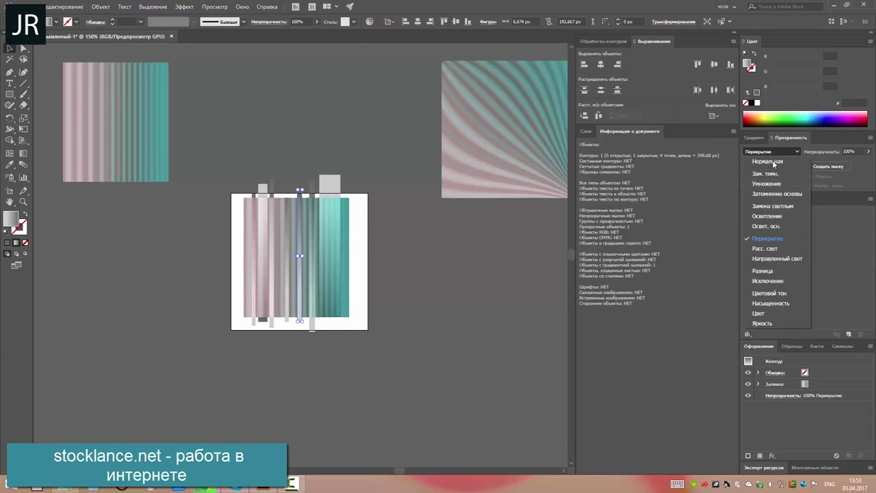
click(765, 220)
click(773, 152)
click(765, 229)
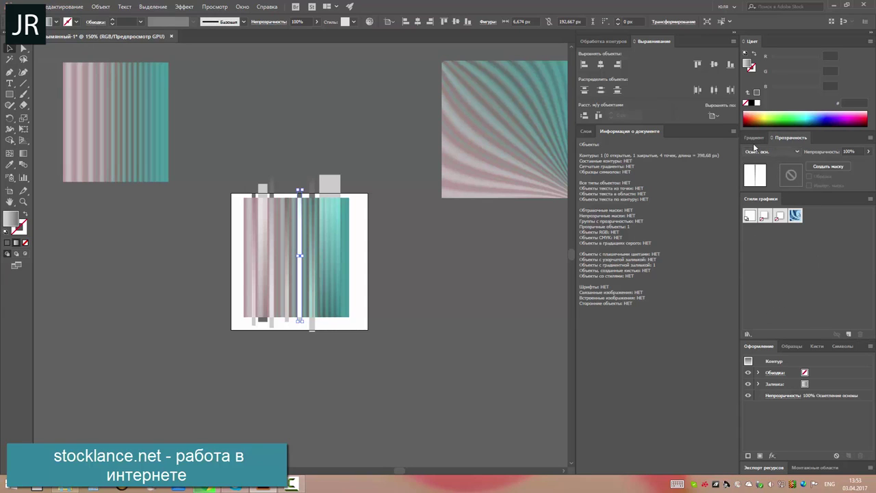
click(755, 138)
- Give another strip Color Burn with lowered opacity, then select the strip artwork group
click(401, 250)
click(274, 255)
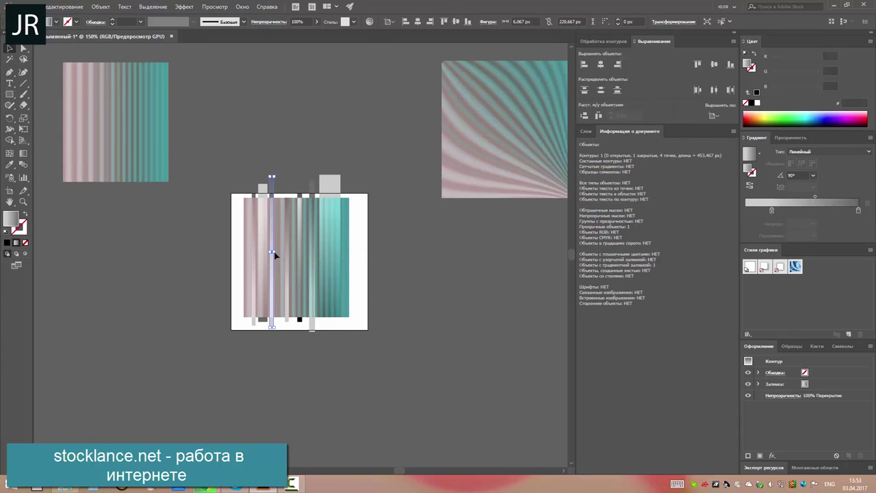
click(791, 137)
click(773, 152)
click(770, 195)
click(754, 137)
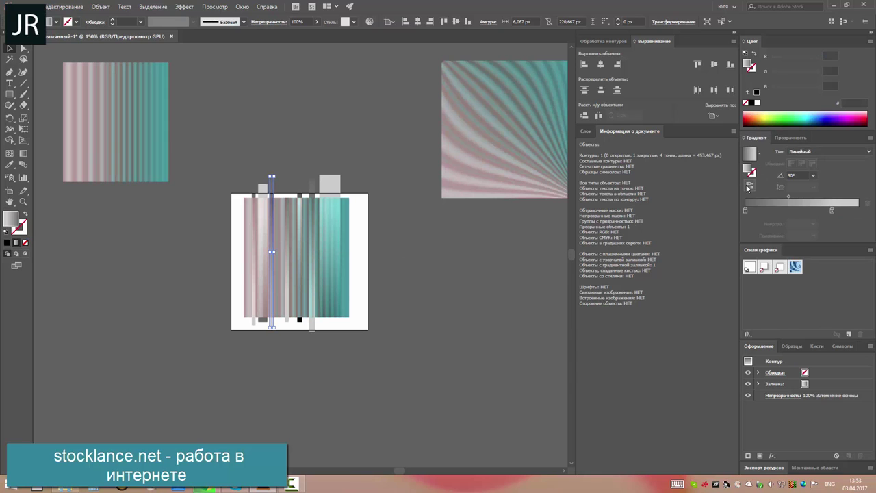
click(347, 139)
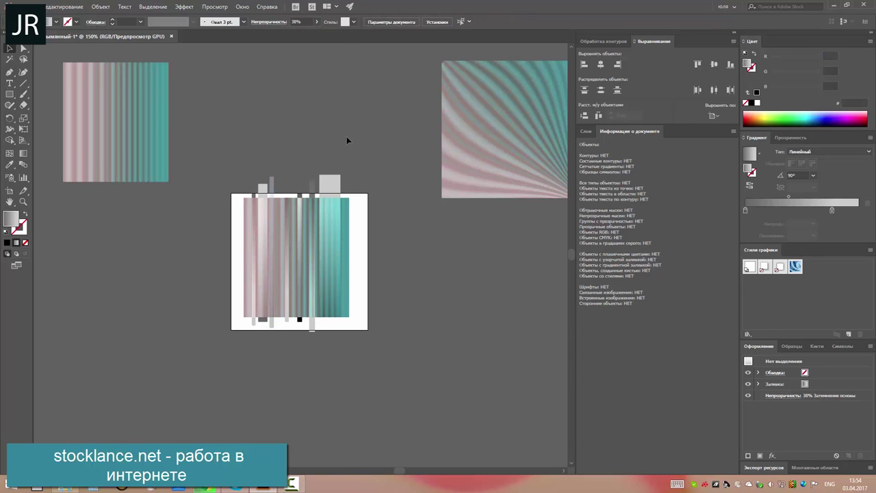
click(244, 299)
- Apply an Inflate warp at 100% bend to the strip artwork and stretch it downward
mouse_move(241, 291)
mouse_down()
mouse_move(169, 309)
mouse_move(61, 313)
mouse_up()
click(184, 6)
mouse_move(202, 58)
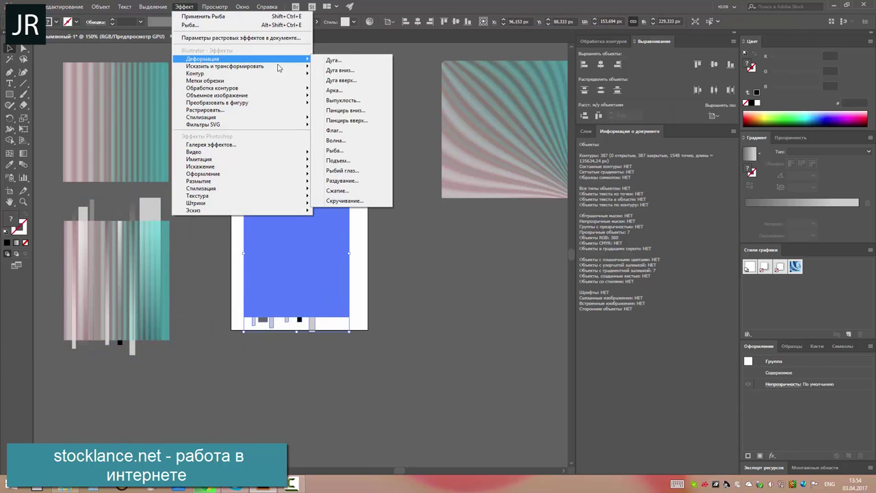
click(360, 182)
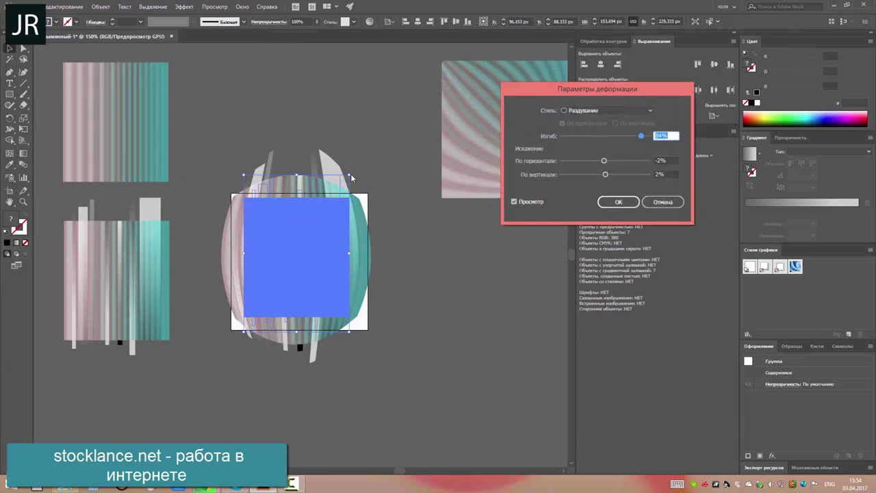
drag(641, 138, 659, 137)
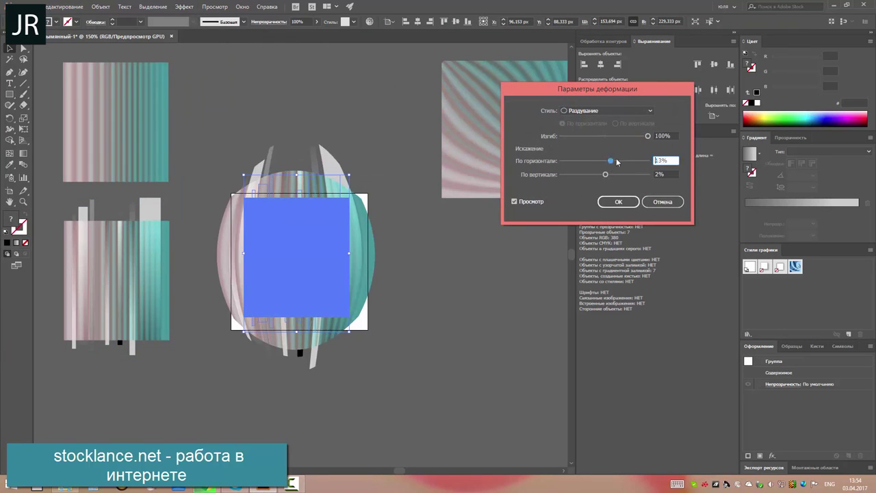
drag(604, 161, 637, 175)
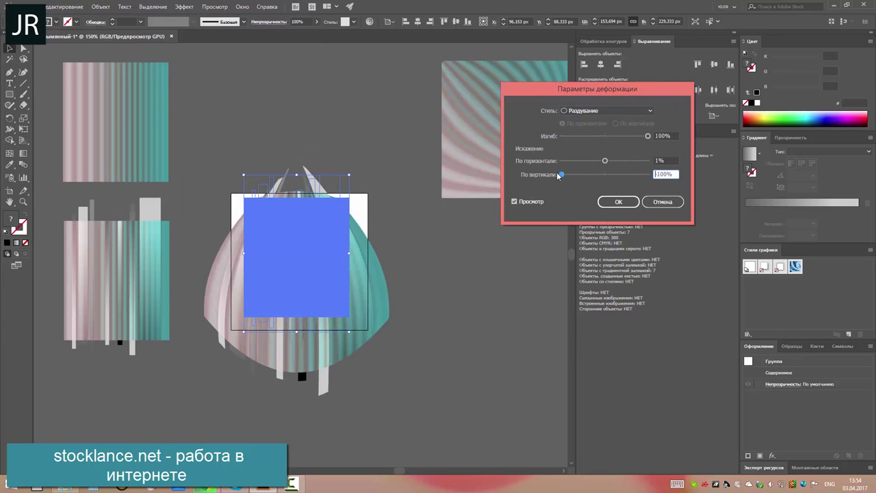
key(Return)
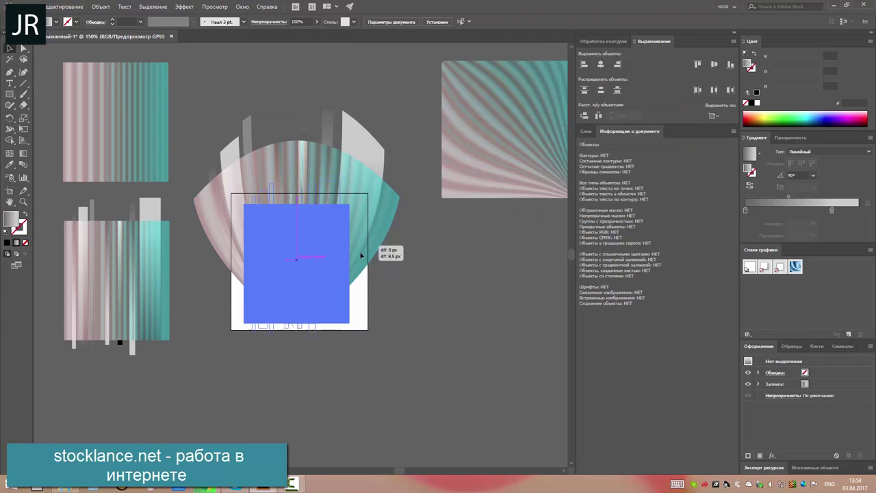
click(338, 234)
drag(298, 359, 300, 397)
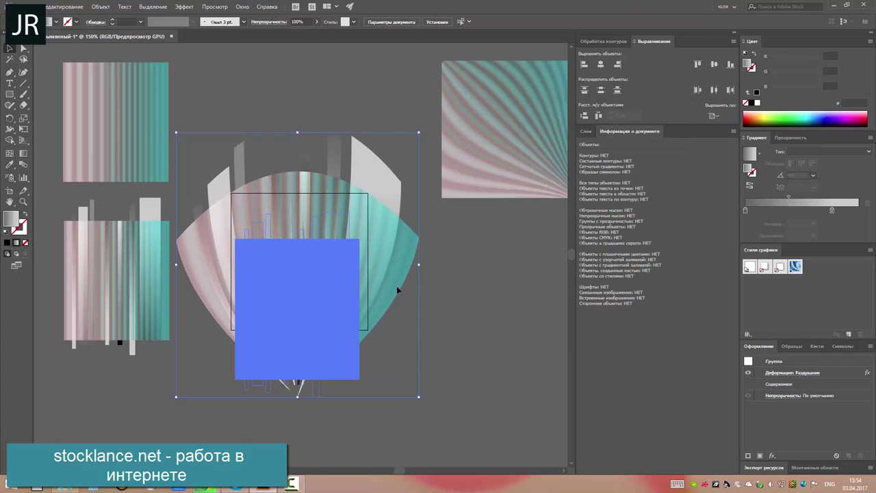
- Change the warp via Arc Lower to Flag with −100% bend and increased distortion
click(792, 372)
click(609, 111)
click(621, 125)
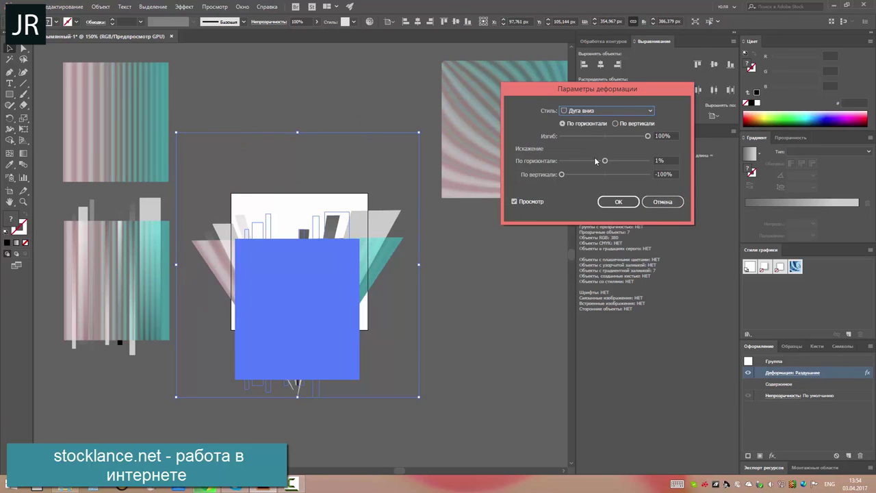
drag(561, 174, 606, 176)
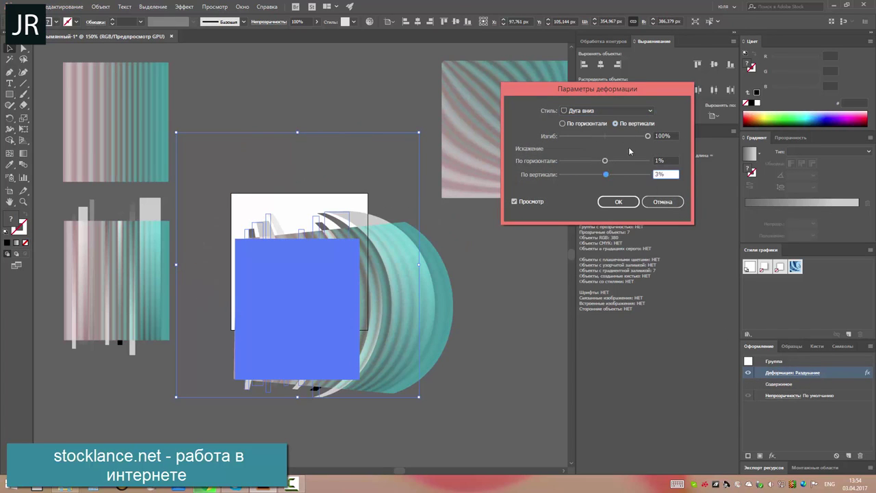
click(609, 110)
click(605, 194)
drag(647, 135, 561, 136)
mouse_move(605, 175)
mouse_down()
mouse_move(638, 175)
mouse_move(561, 176)
mouse_move(643, 164)
mouse_up()
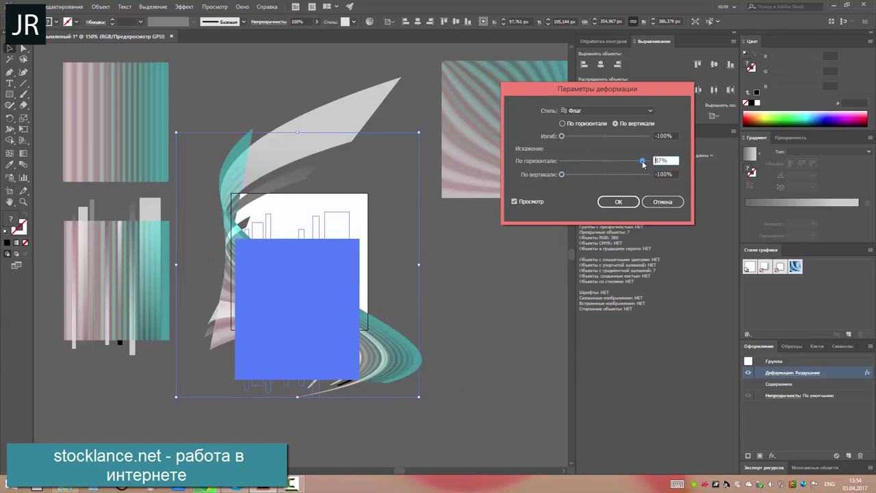
click(618, 201)
- Expand the warp's appearance into plain shapes and move the wave upward
click(101, 7)
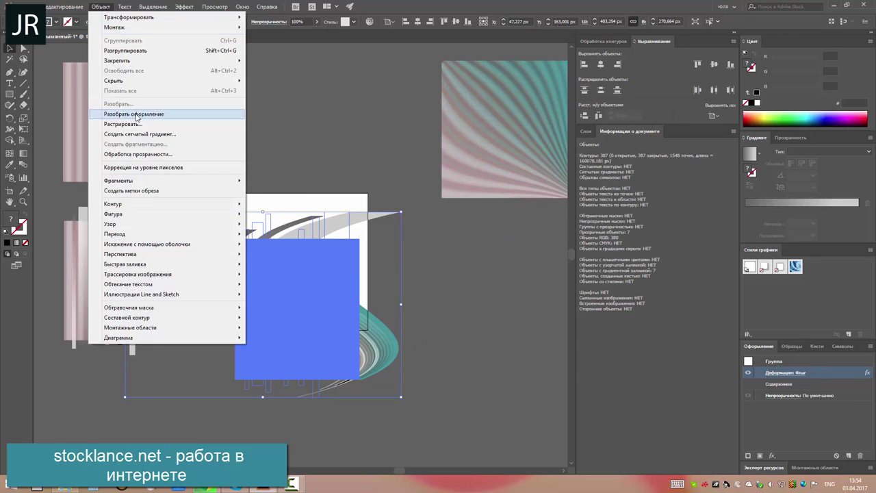
click(130, 115)
mouse_move(309, 258)
mouse_down()
mouse_move(310, 245)
mouse_move(377, 292)
mouse_move(367, 299)
mouse_up()
click(462, 223)
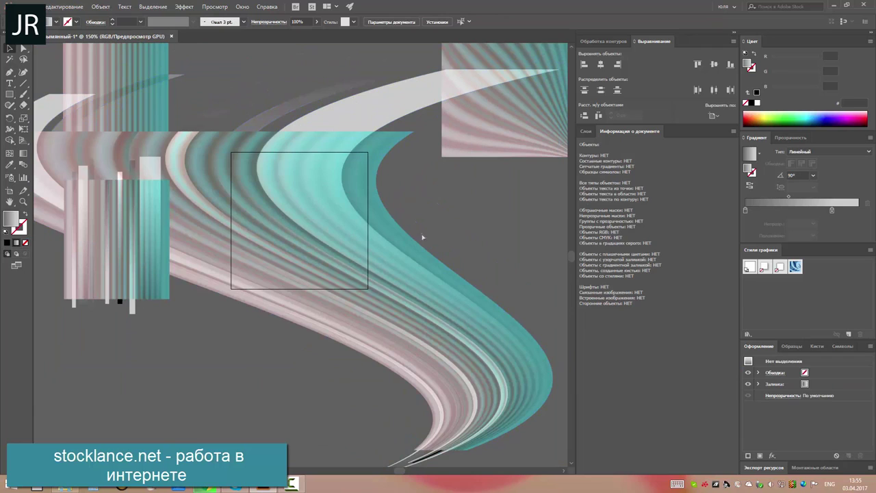
key(ctrl+minus)
key(ctrl+minus)
- Rotate the wave nearly vertical and position it over the square outline
click(384, 279)
drag(446, 163, 318, 291)
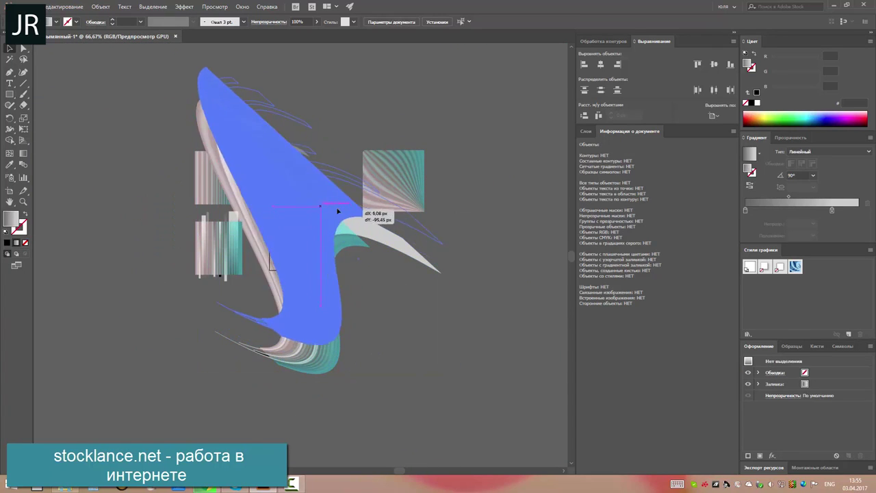
mouse_move(318, 291)
mouse_down()
mouse_move(374, 253)
mouse_move(338, 315)
mouse_move(393, 313)
mouse_move(319, 358)
mouse_up()
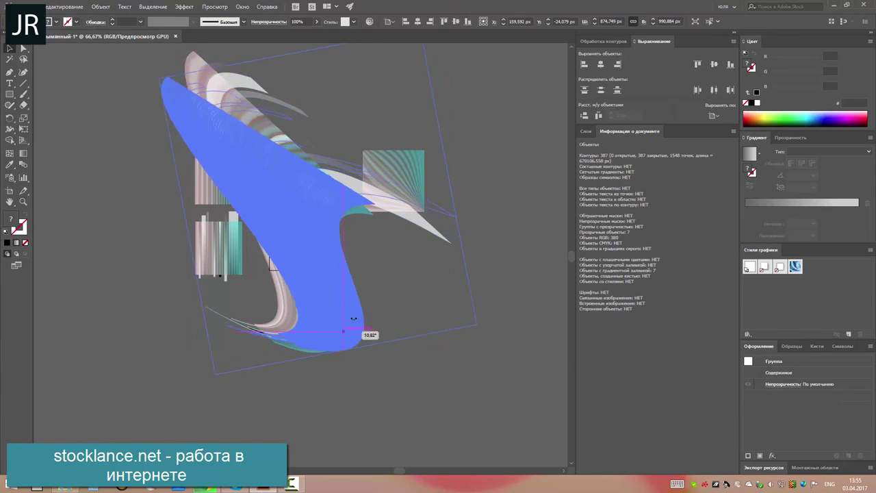
mouse_move(363, 305)
mouse_down()
mouse_move(340, 306)
mouse_move(391, 287)
mouse_up()
mouse_move(328, 300)
mouse_down()
mouse_move(463, 221)
mouse_move(328, 306)
mouse_up()
- Make a 200×200 px square aligned to the outline and envelope the wave into it (Ctrl+Alt+C)
click(409, 299)
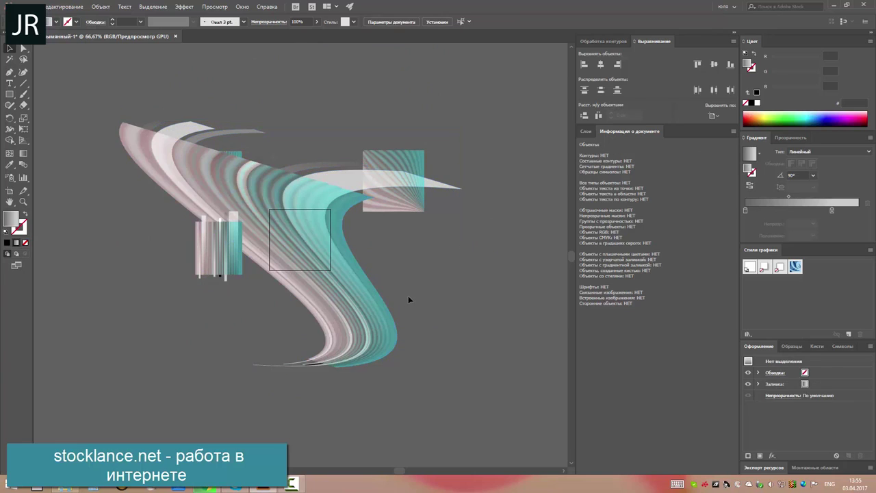
click(373, 258)
text(200)
key(Tab)
text(200)
key(Return)
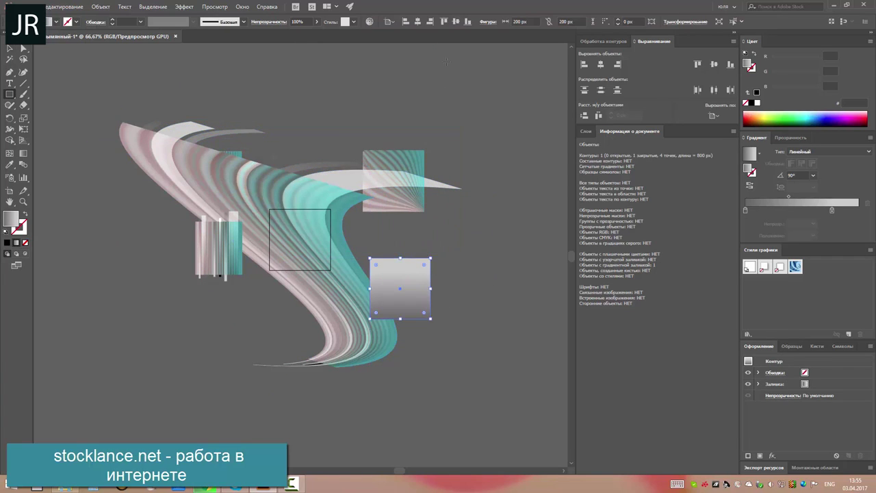
click(417, 21)
click(456, 21)
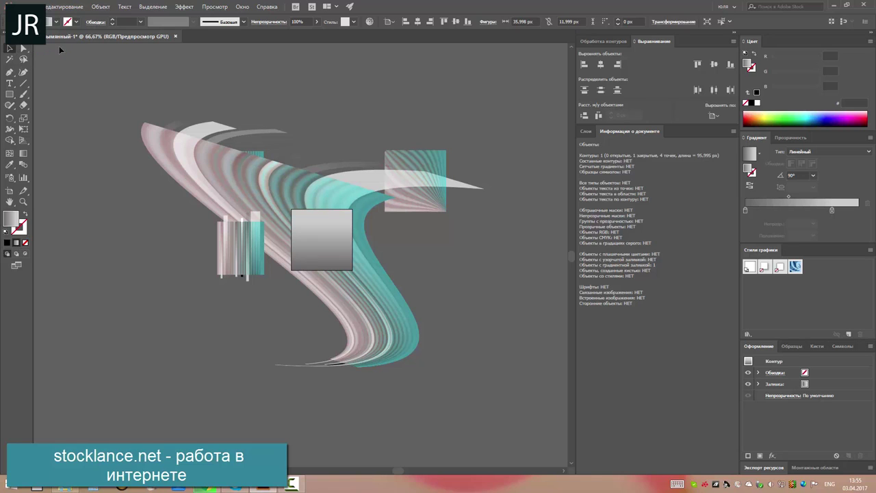
key(ctrl+alt+c)
click(397, 306)
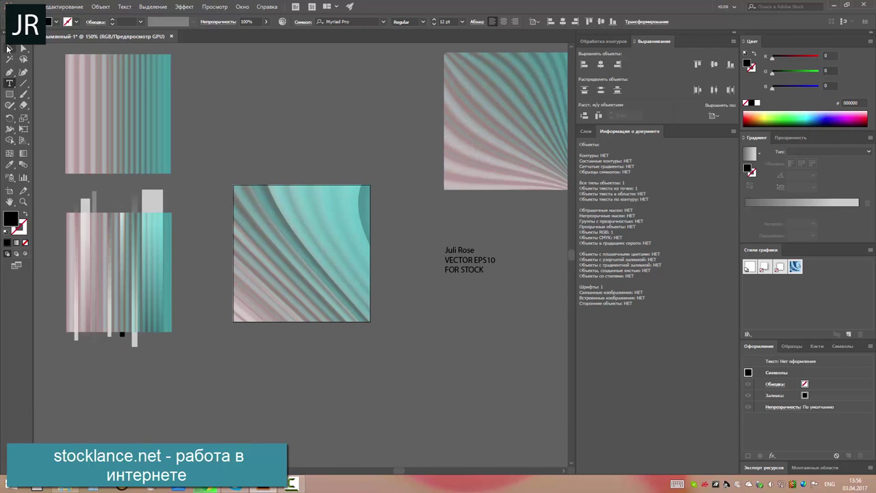
- Set the selected signature text to Minion Pro Bold
click(384, 23)
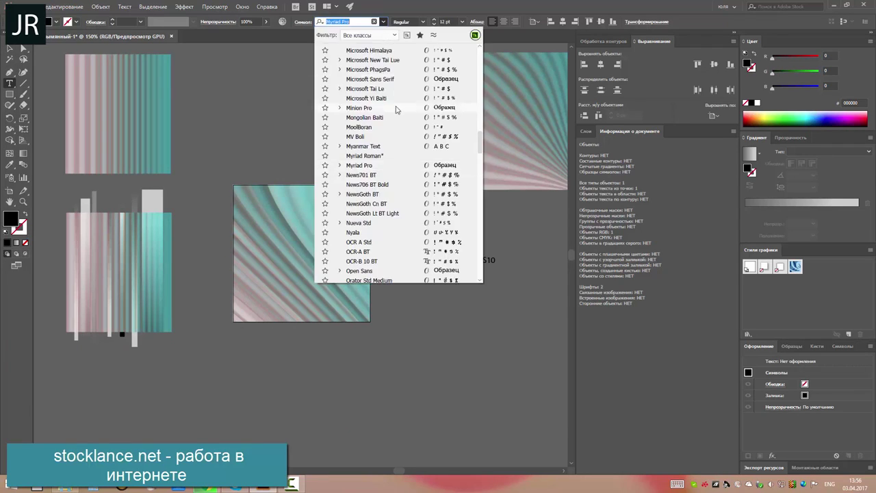
click(370, 159)
click(423, 22)
click(413, 99)
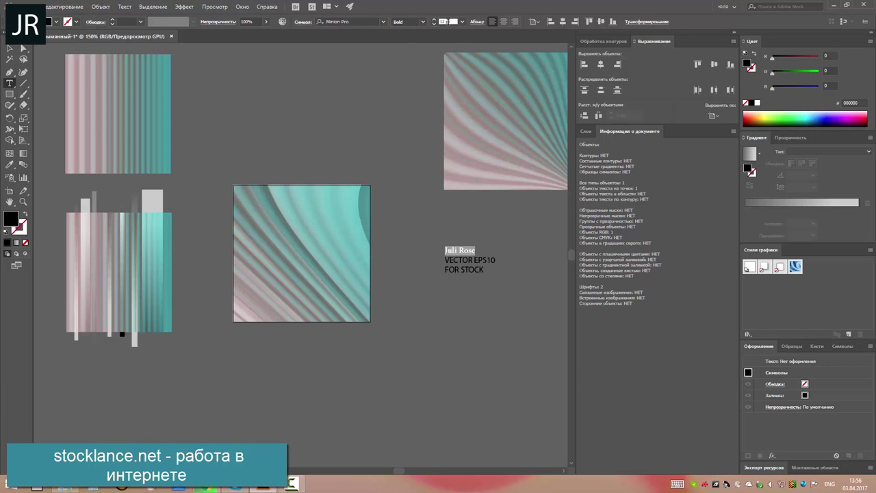
scroll(447, 22, up, 2)
scroll(447, 22, up, 2)
ctrl+click(423, 223)
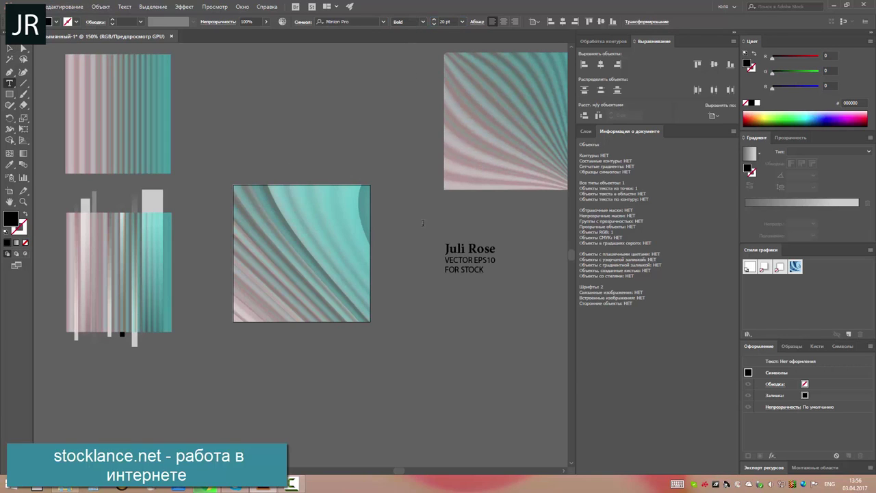
- Change the FOR STOCK line's font to Candara and exit text editing
click(382, 22)
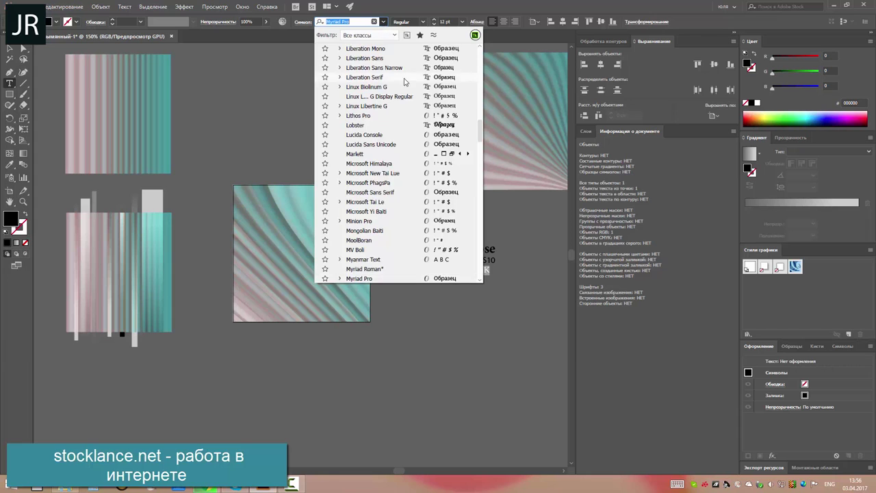
click(369, 80)
click(383, 22)
scroll(403, 137, up, 5)
scroll(403, 102, up, 5)
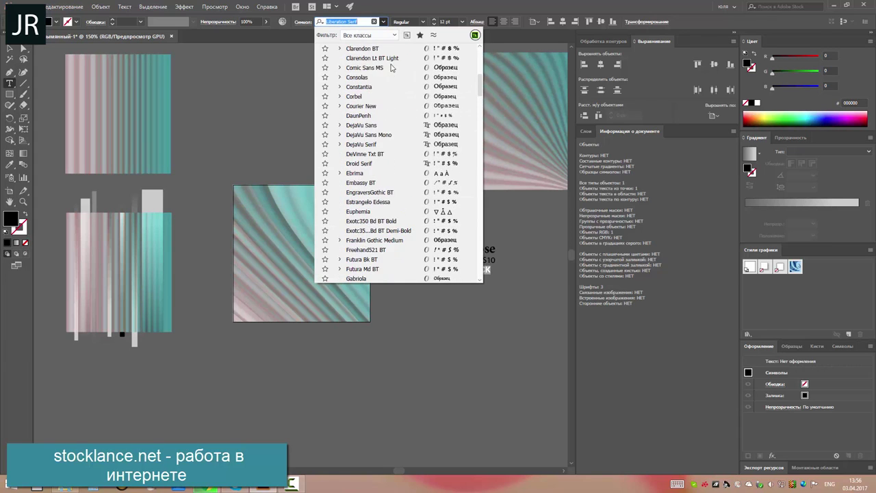
scroll(402, 76, up, 4)
click(402, 72)
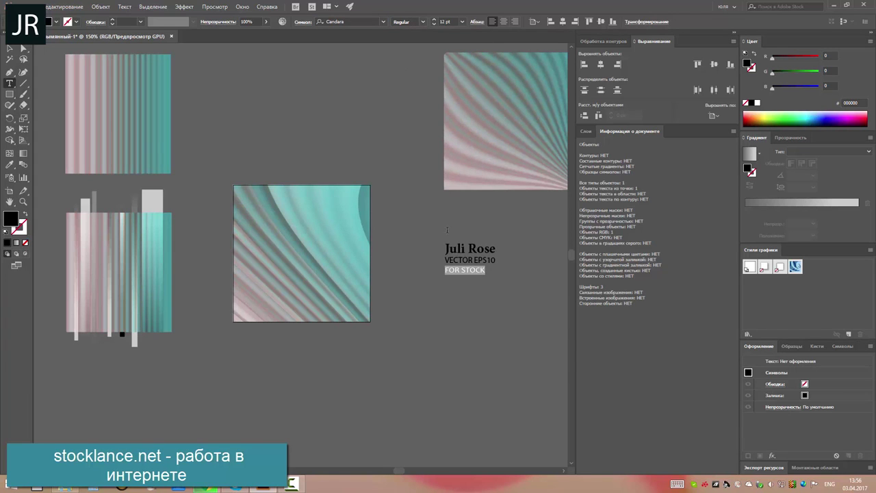
key(Escape)
- Select the FOR STOCK line and look through the Character scale options
click(488, 269)
click(303, 21)
click(251, 103)
click(241, 101)
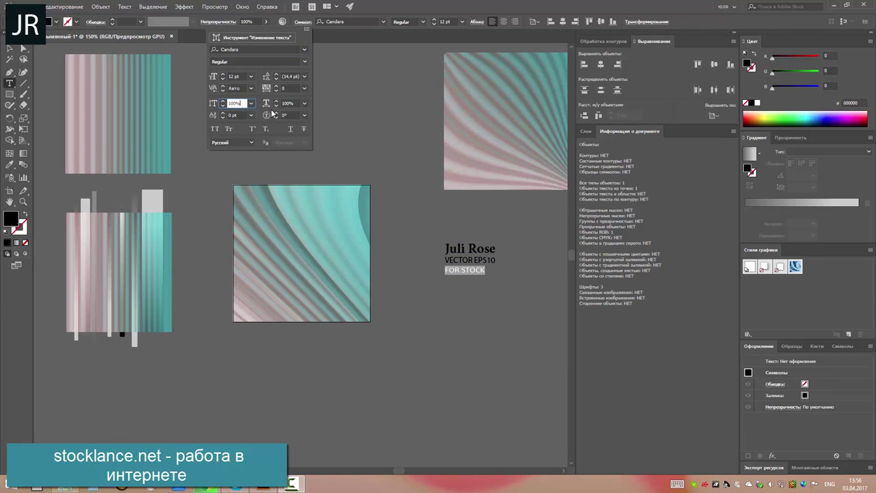
click(484, 270)
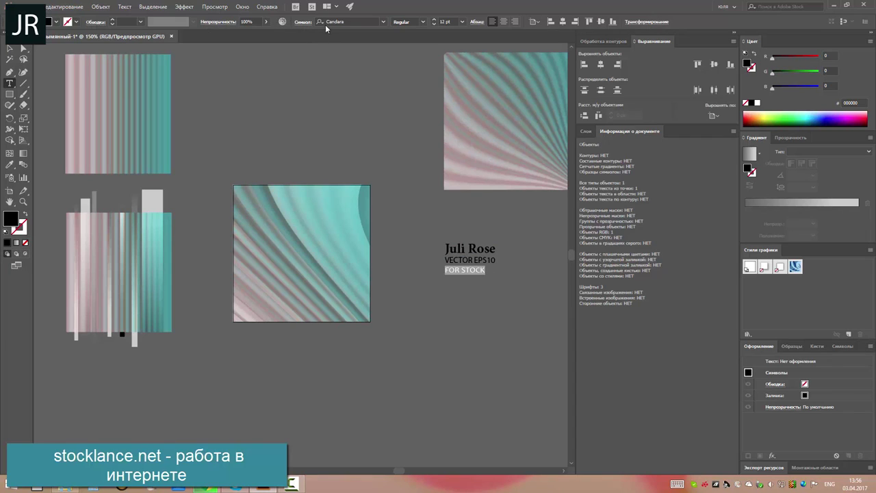
- Give FOR STOCK 127% horizontal and 76% vertical scale, then draw a rectangle covering it
click(301, 22)
click(289, 103)
scroll(295, 104, up, 6)
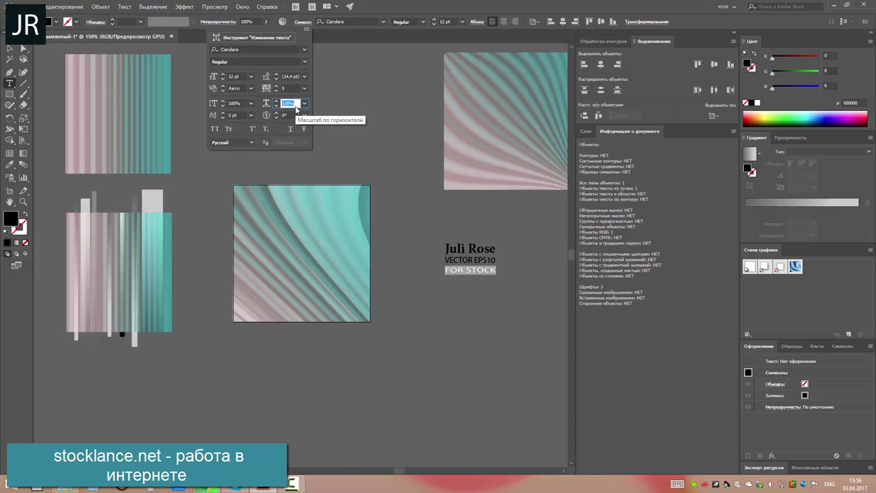
scroll(295, 103, up, 2)
click(234, 102)
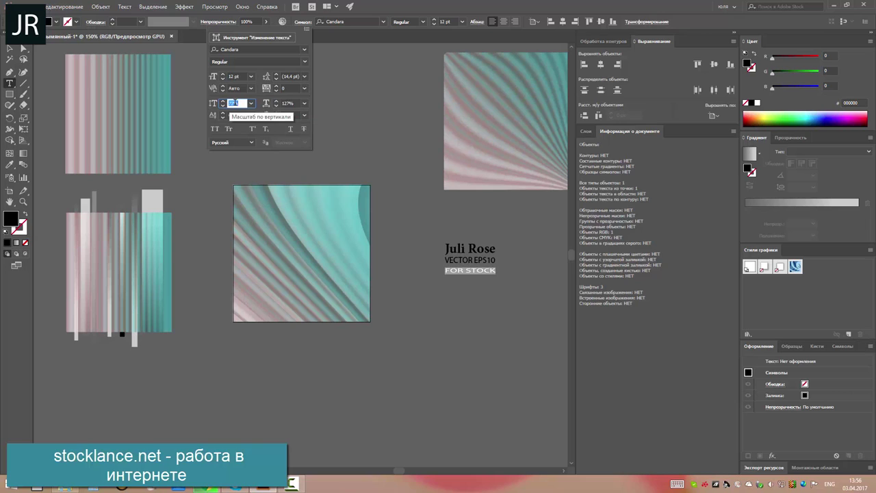
click(286, 76)
scroll(286, 76, down, 2)
scroll(286, 76, down, 2)
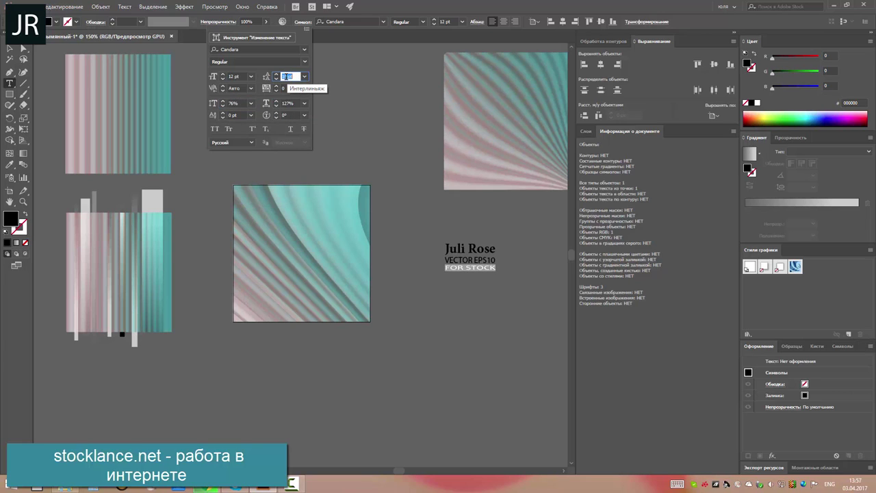
click(12, 50)
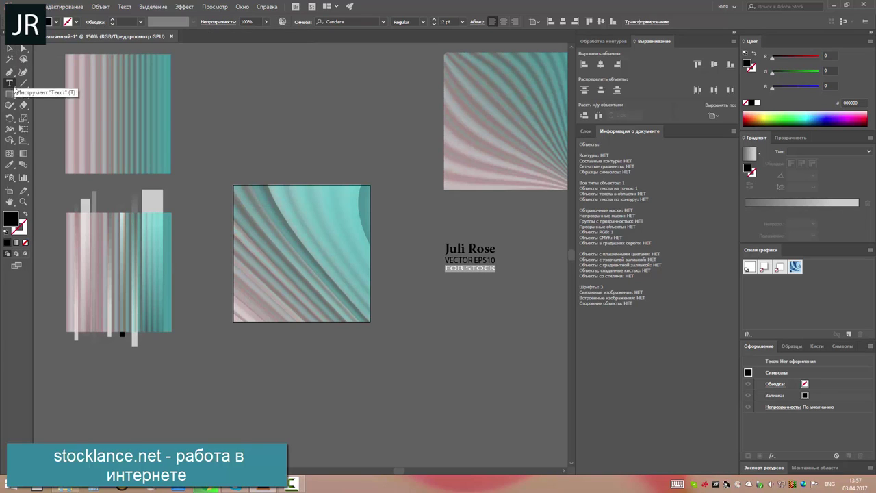
drag(445, 264, 497, 271)
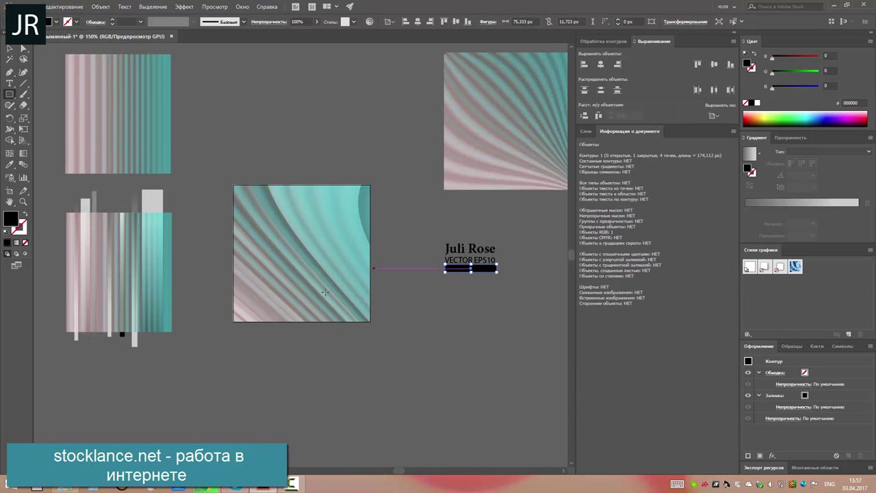
- Eyedropper the artwork's pink onto the FOR STOCK rectangle
key(i)
click(242, 309)
click(457, 178)
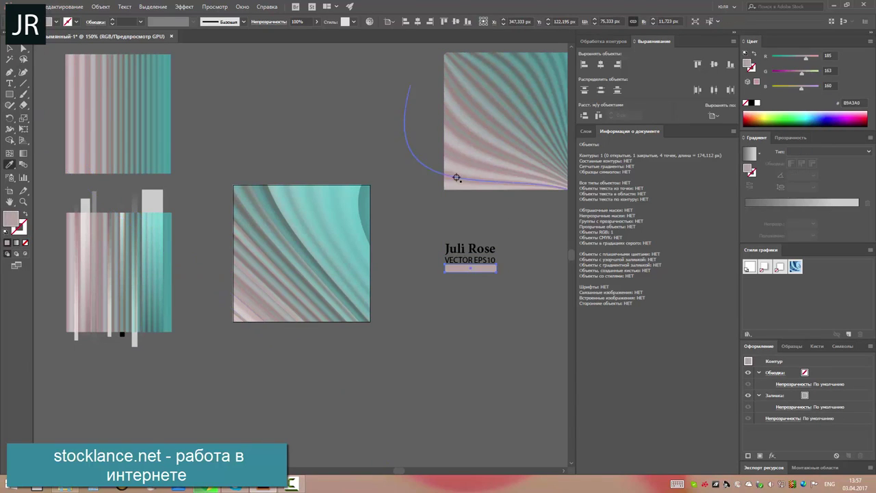
click(9, 50)
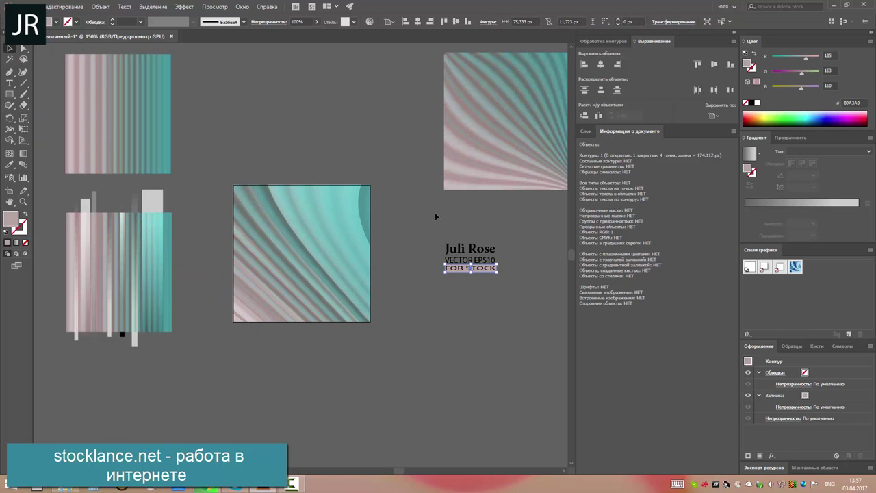
- Expand the signature text and rectangle into outlines with Object > Expand
shift+click(469, 248)
click(100, 6)
click(113, 90)
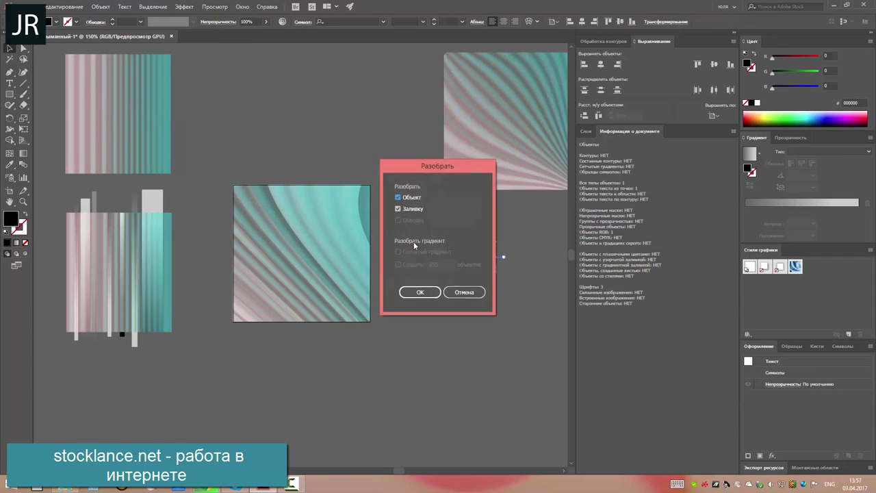
click(416, 289)
- Recolour the Juli Rose and VECTOR EPS10 lines red
double_click(454, 259)
click(458, 250)
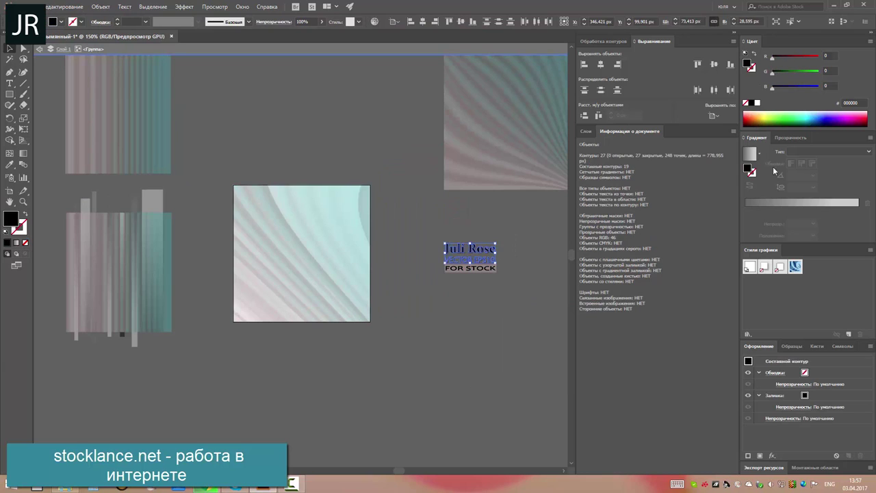
double_click(535, 274)
click(479, 255)
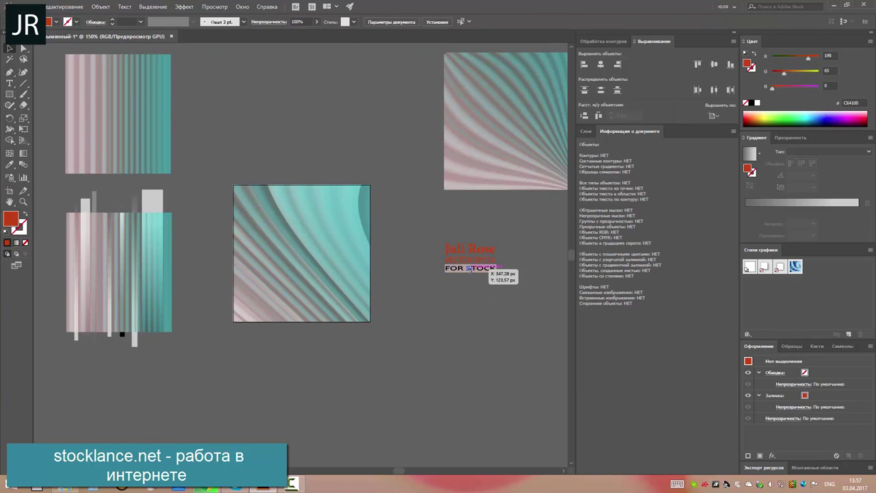
click(503, 271)
- Merge the FOR STOCK letters and box with Pathfinder Unite
click(493, 268)
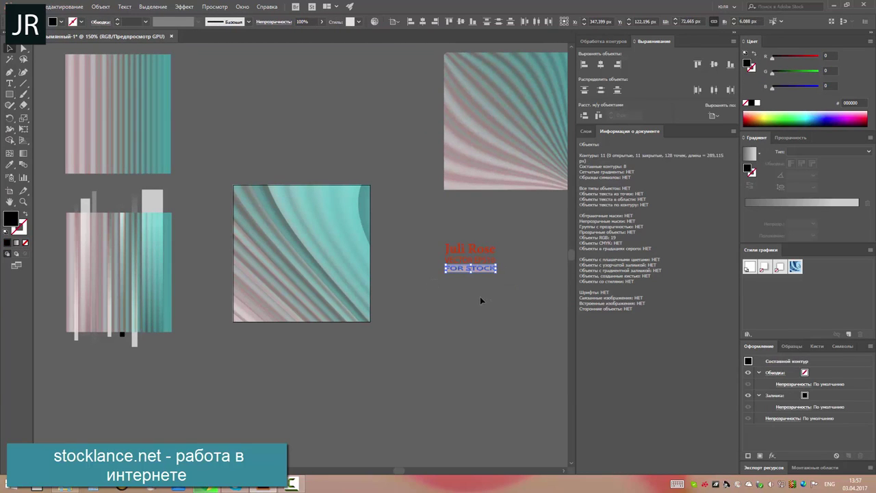
click(480, 296)
drag(437, 283, 509, 266)
click(604, 41)
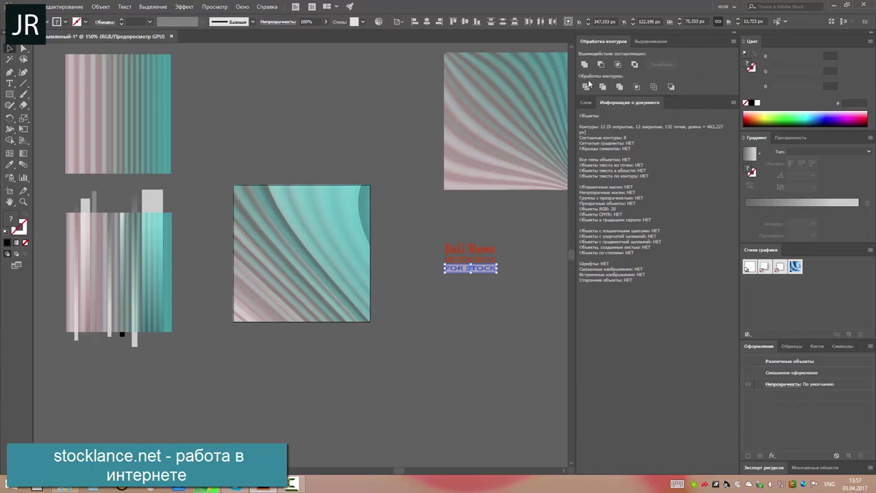
click(587, 88)
click(458, 284)
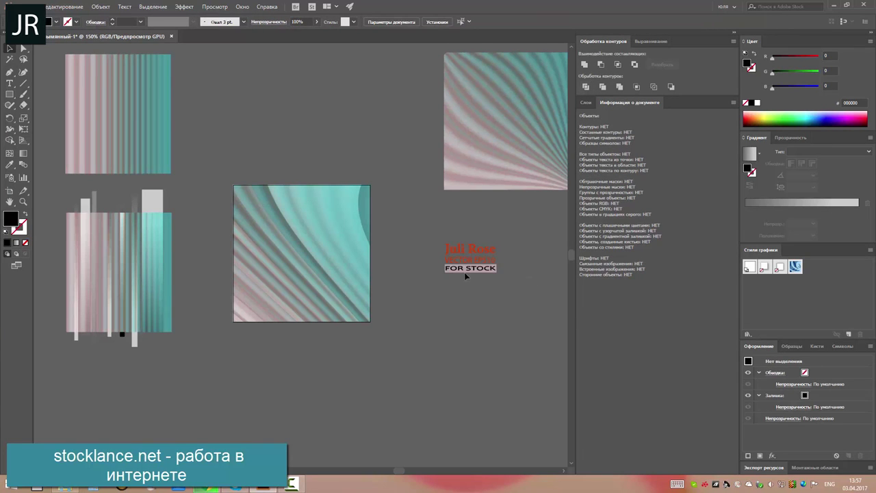
scroll(465, 275, up, 4)
- Select the FOR STOCK shape, try a duplicate below it, then delete that copy
click(411, 311)
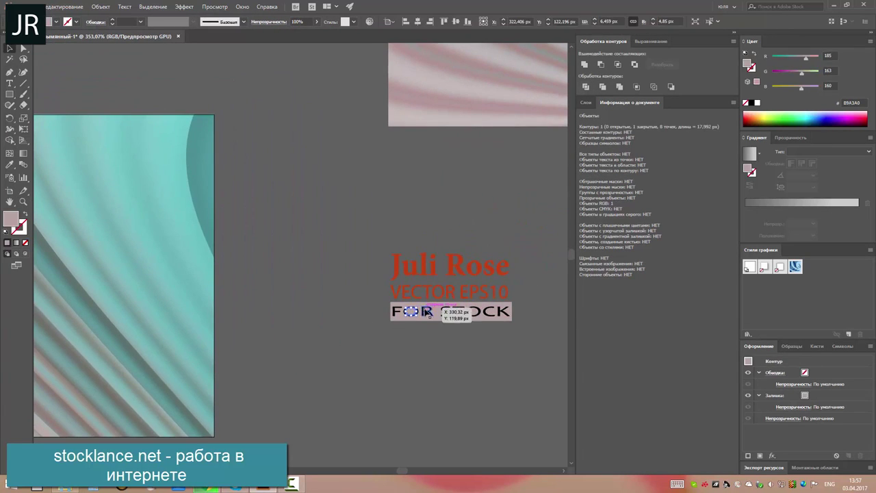
mouse_move(427, 312)
mouse_down()
mouse_move(484, 319)
mouse_move(477, 355)
mouse_up()
click(477, 318)
click(469, 366)
click(427, 352)
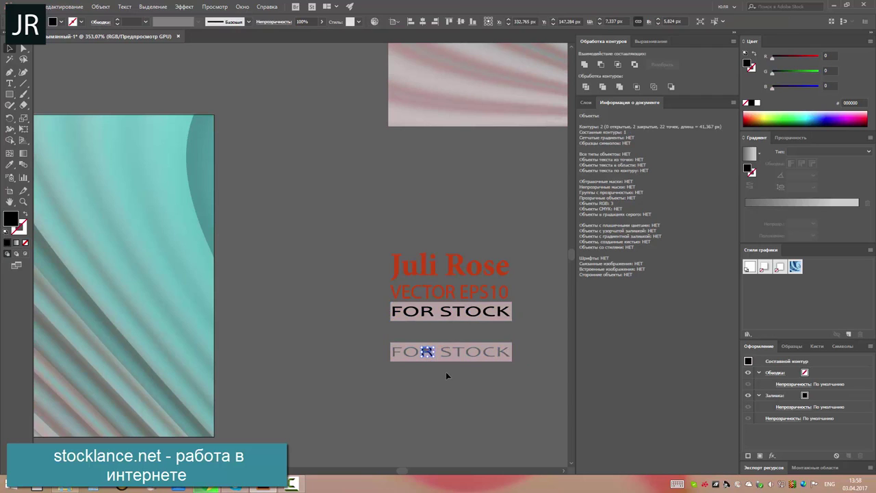
click(456, 360)
key(Delete)
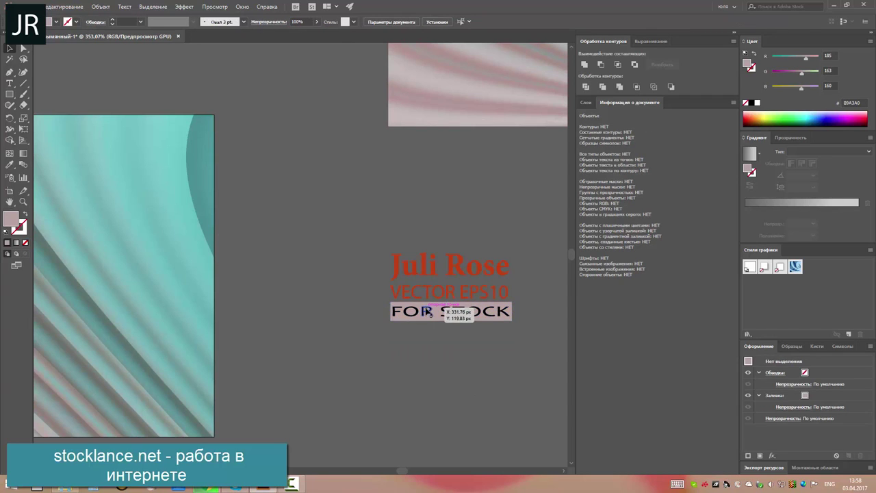
- Alt-drag a copy of the FOR STOCK letters below the signature
click(425, 313)
shift+click(498, 321)
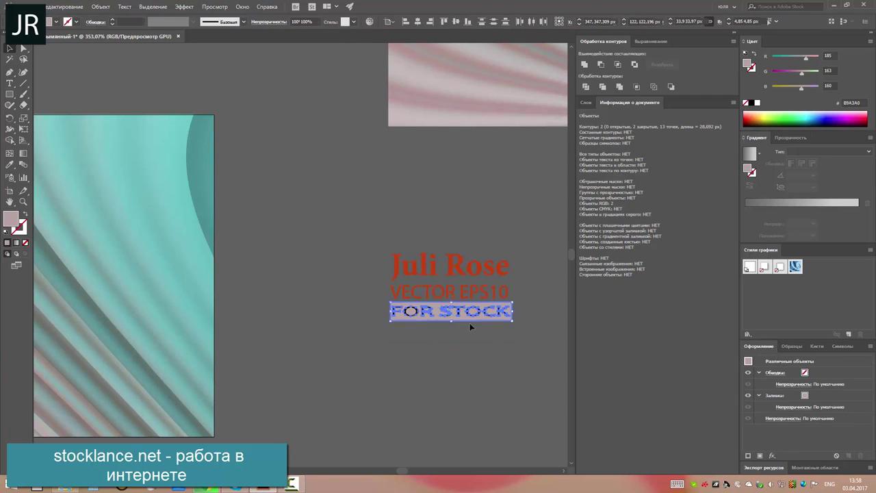
click(412, 314)
drag(437, 314, 438, 359)
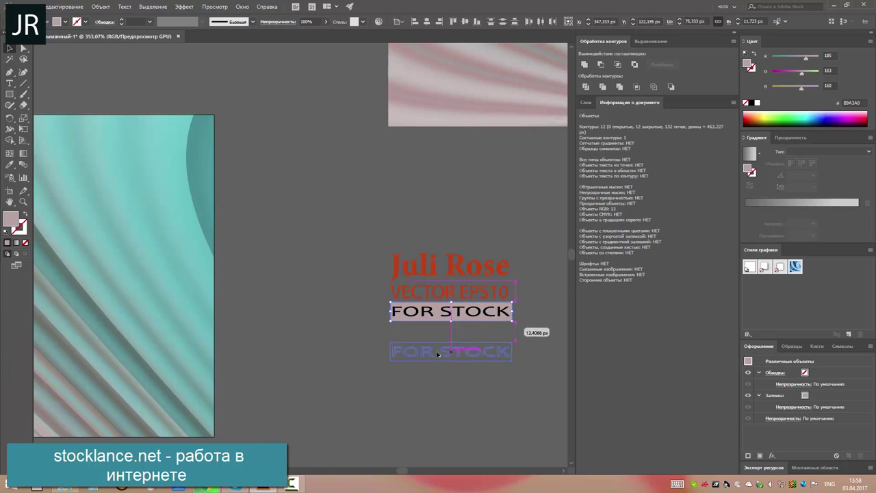
click(455, 399)
- Eyedropper the pink fill onto the Juli Rose and VECTOR EPS10 lines
key(i)
click(497, 313)
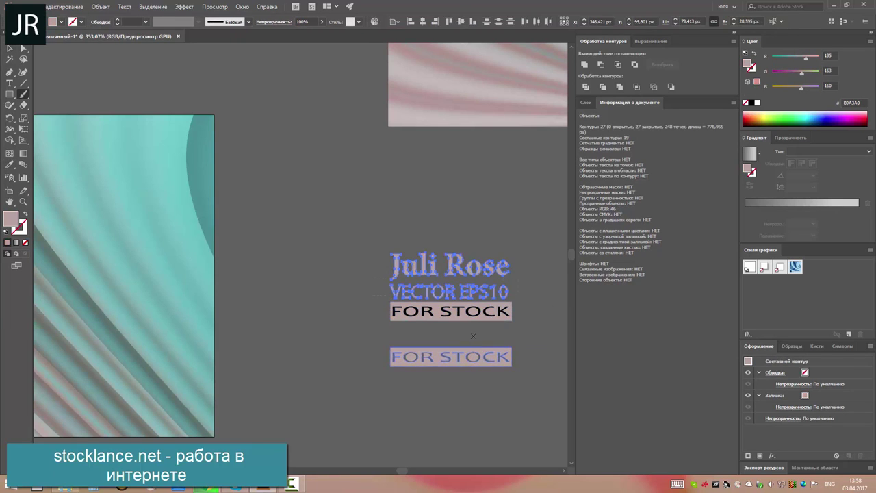
click(468, 336)
scroll(405, 331, down, 3)
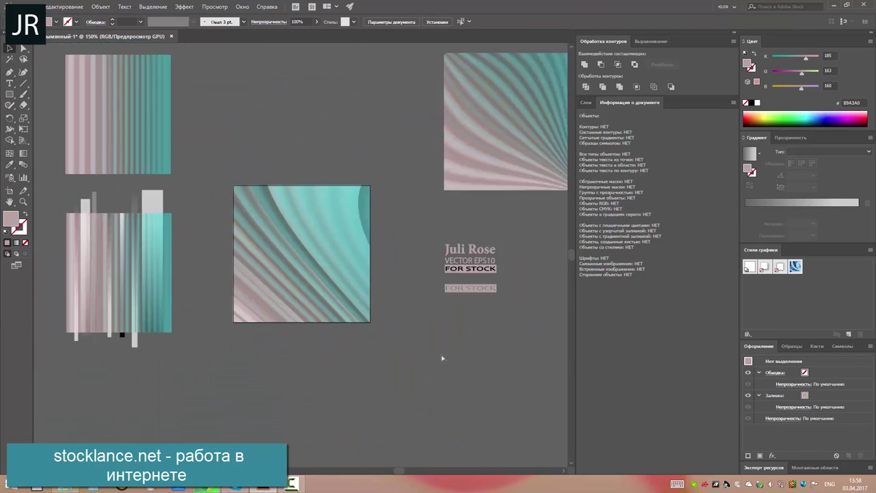
- Move the signature onto the centre teal artwork's upper right and isolate its group
click(450, 260)
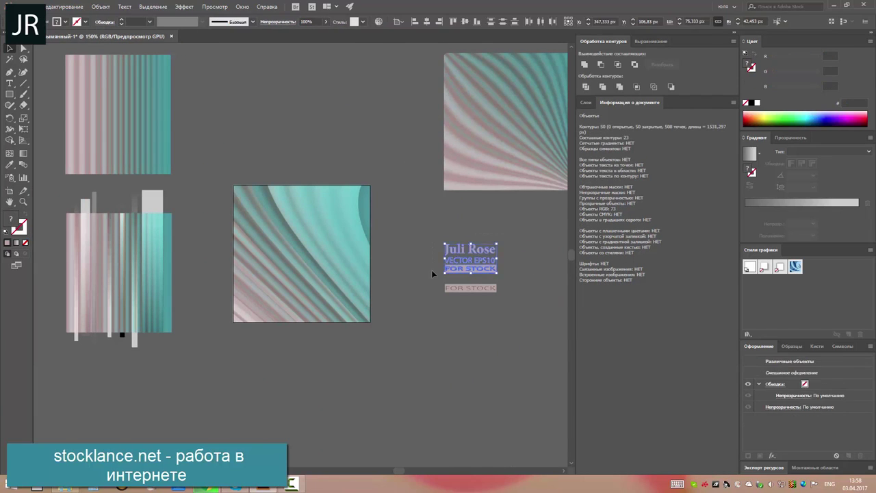
drag(482, 271, 346, 232)
click(386, 239)
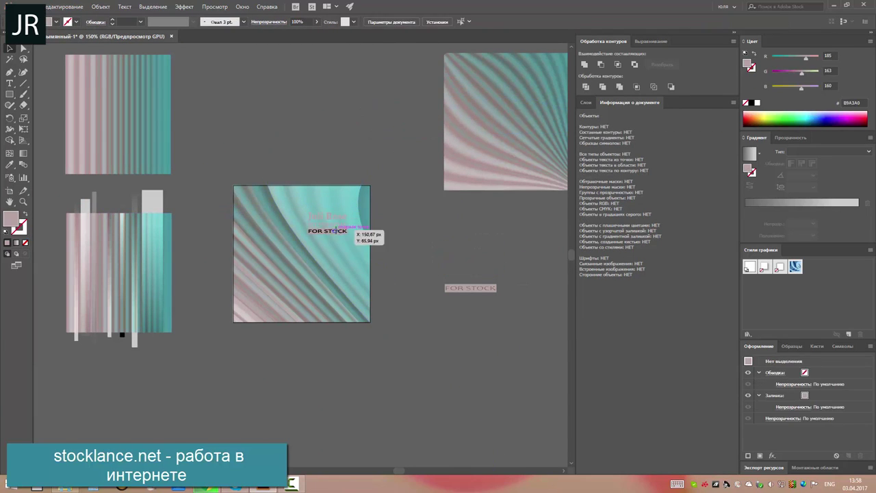
right_click(346, 230)
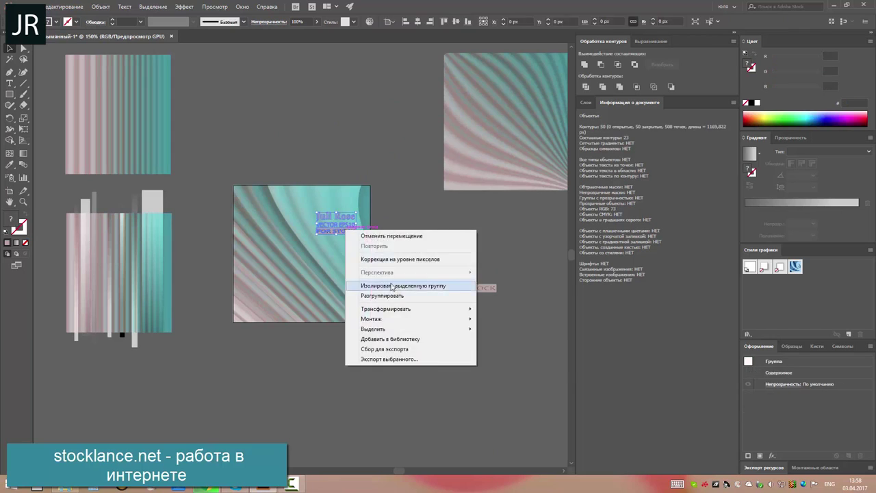
click(411, 285)
- Switch the Color panel to HSB and fill the FOR STOCK box with teal
click(870, 41)
click(787, 77)
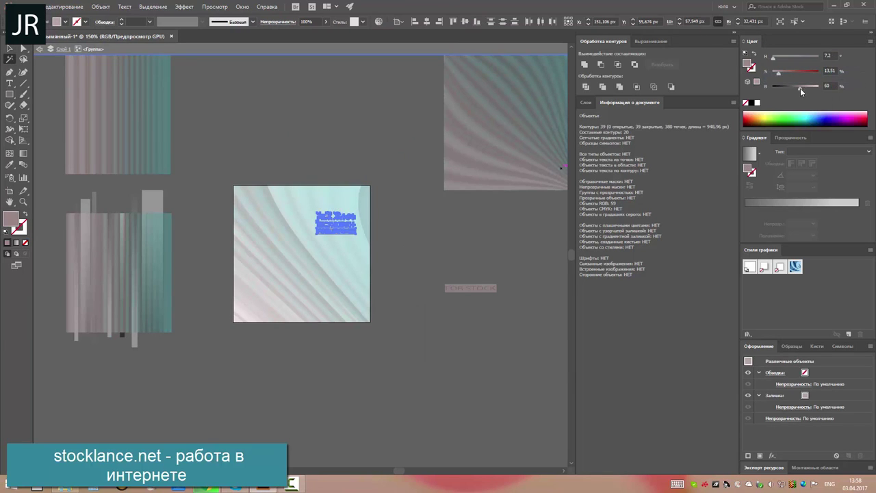
click(402, 216)
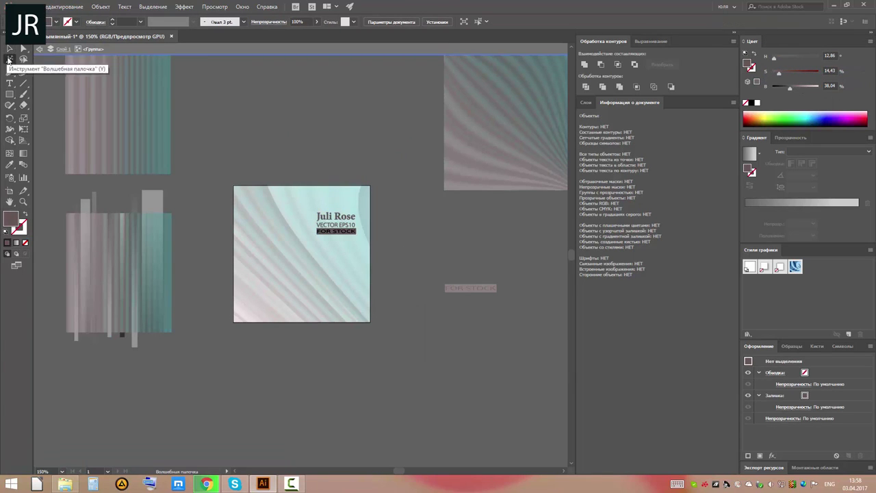
click(346, 230)
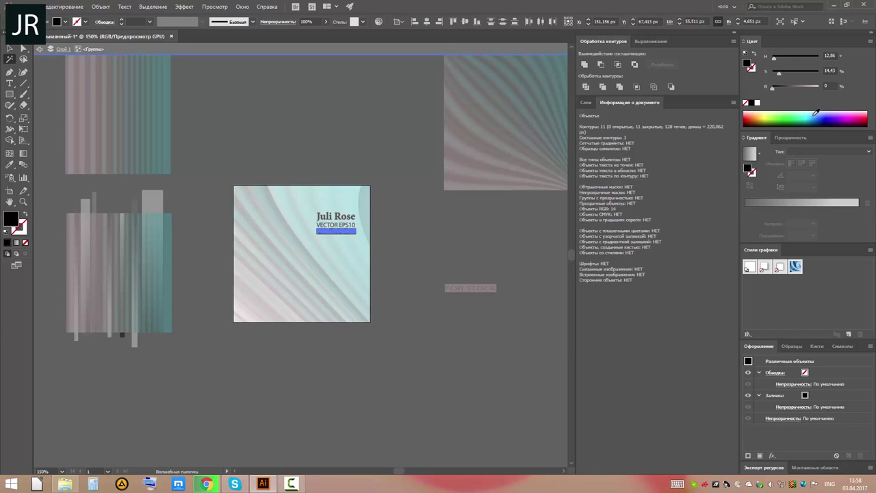
drag(816, 114, 806, 116)
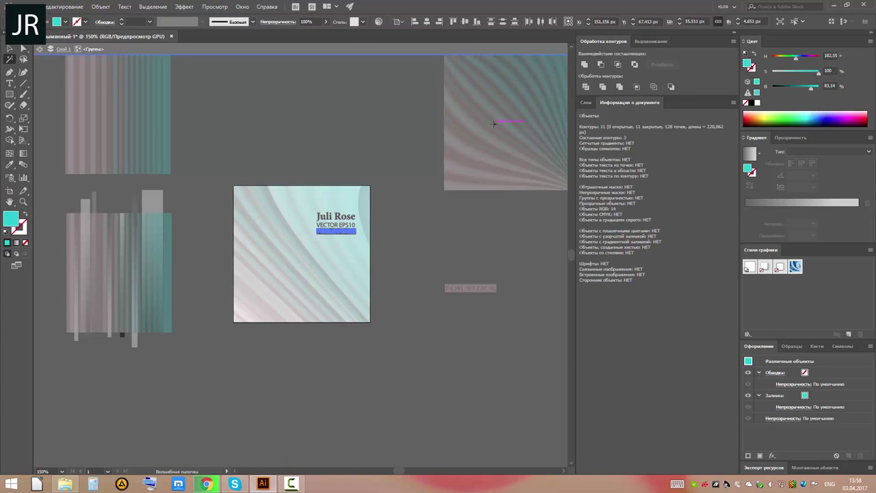
click(377, 142)
key(v)
scroll(221, 308, down, 1)
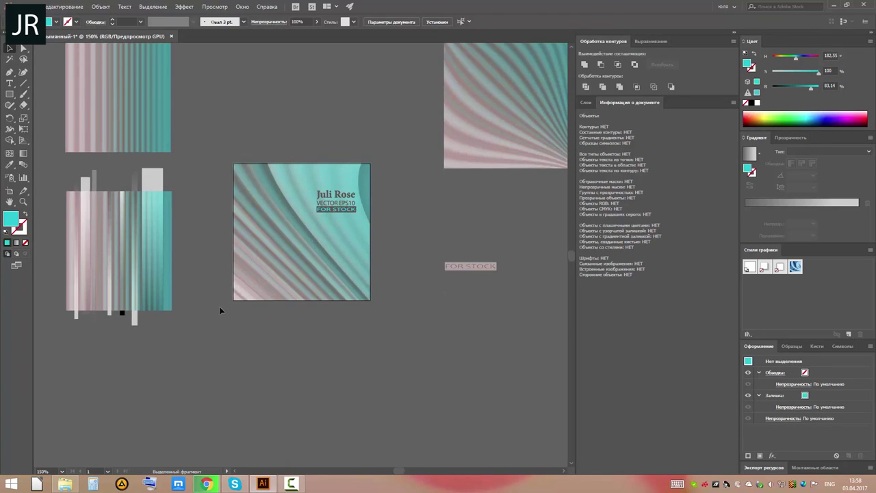